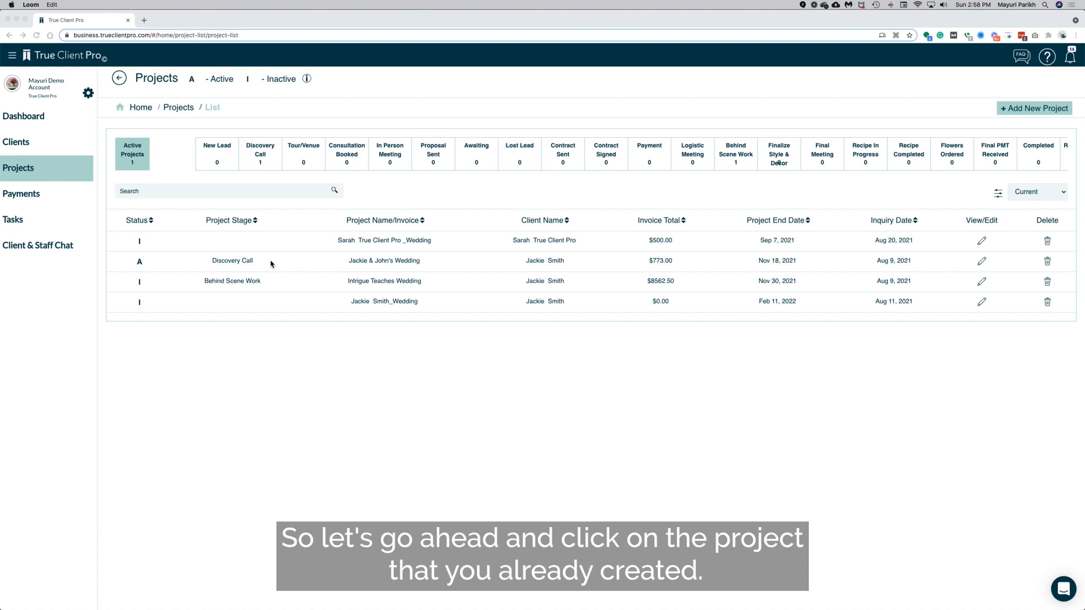
# Step: Open the active wedding project in the Discovery Call stage and go to its Project Worksheet
pyautogui.click(982, 264)
pyautogui.click(982, 263)
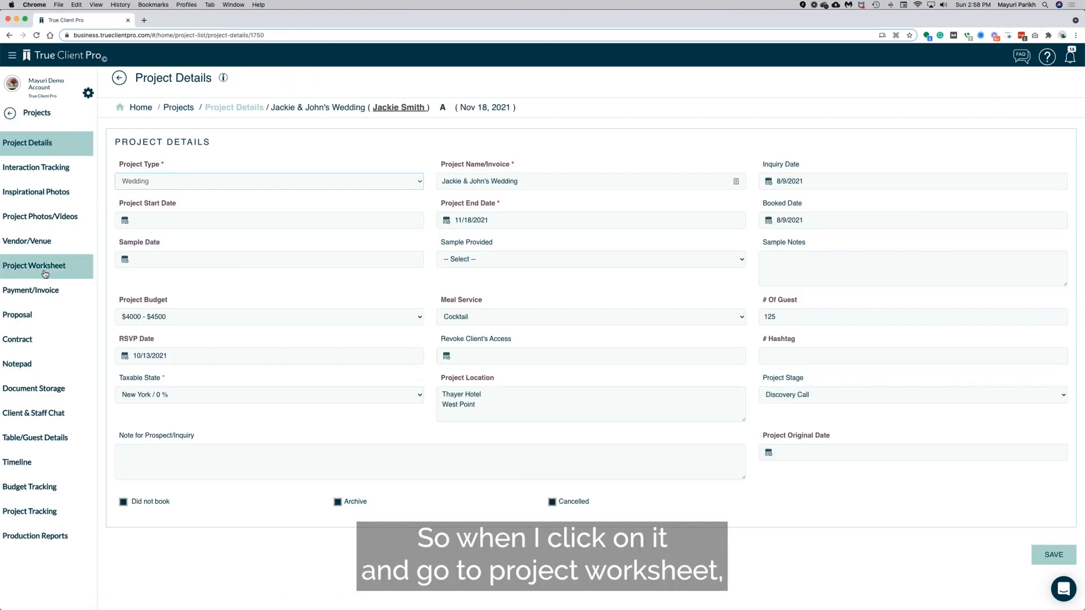
pyautogui.click(45, 274)
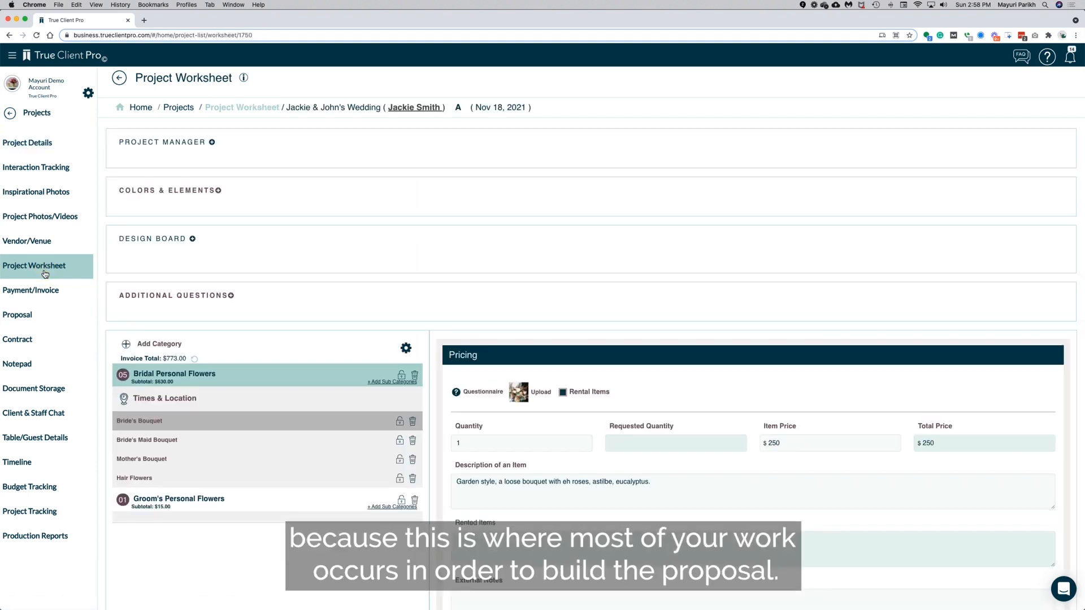
# Step: Expand the worksheet's Colors & Elements section to review the chosen colors and elements, and collapse it again
pyautogui.click(220, 192)
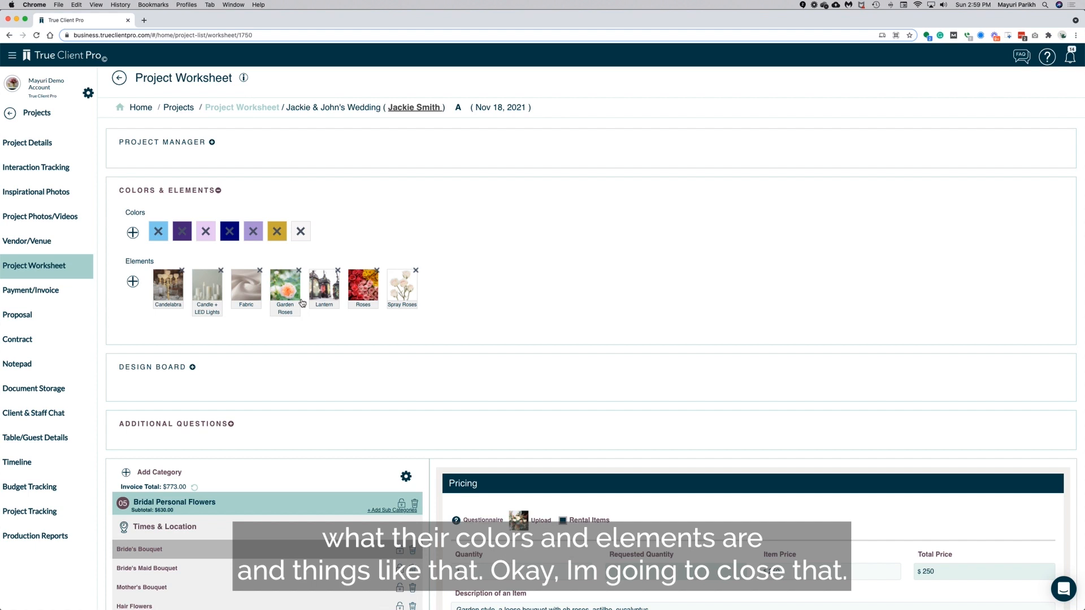
pyautogui.scroll(-3, 296, 300)
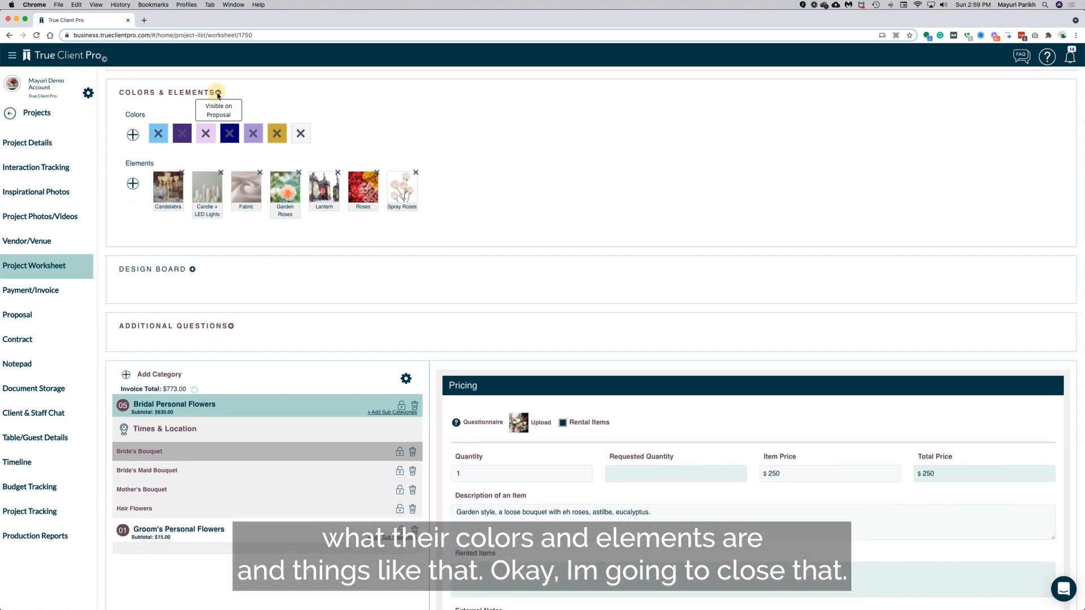
pyautogui.click(218, 97)
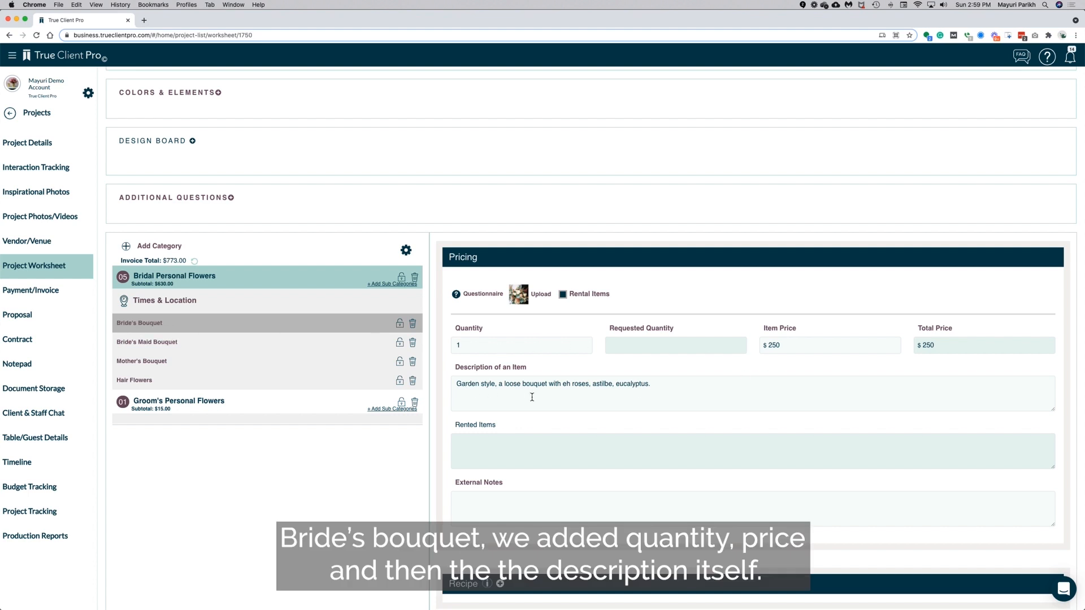
# Step: View the full pricing image of the Bride's Bouquet and close it
pyautogui.click(518, 297)
pyautogui.scroll(-2, 518, 299)
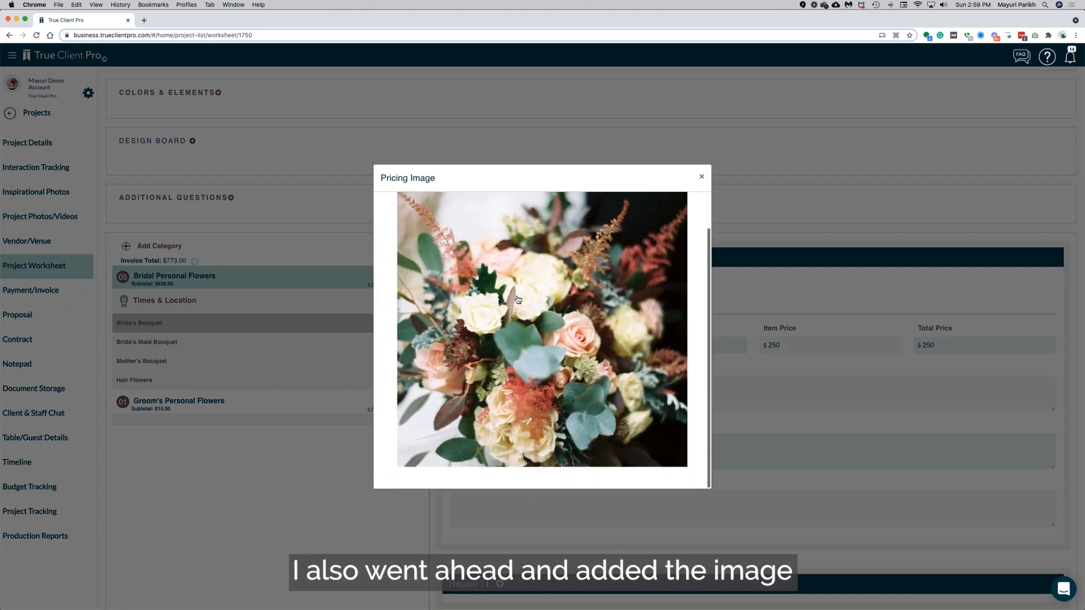
pyautogui.scroll(2, 518, 299)
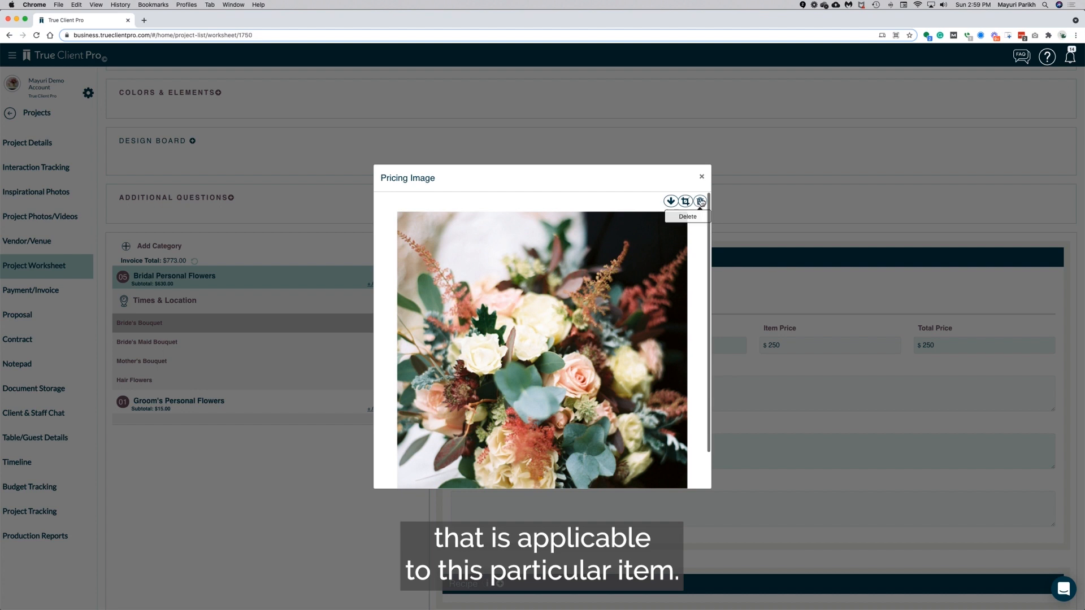
pyautogui.click(702, 177)
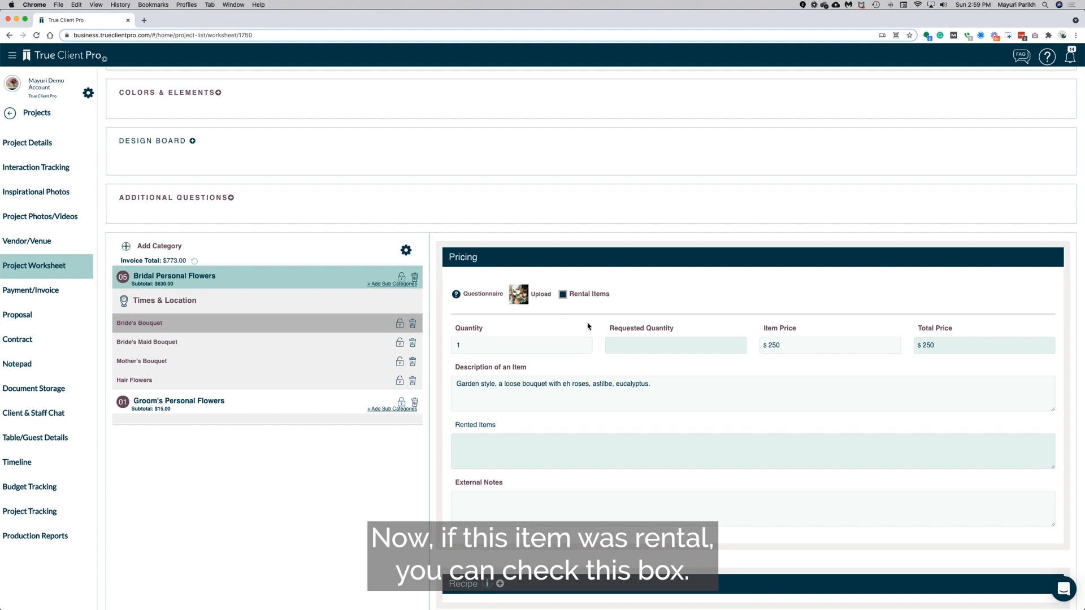
# Step: Expand the Recipe section of the Bride's Bouquet and examine its flower items and which ones are marked for the proposal
pyautogui.scroll(-3, 588, 326)
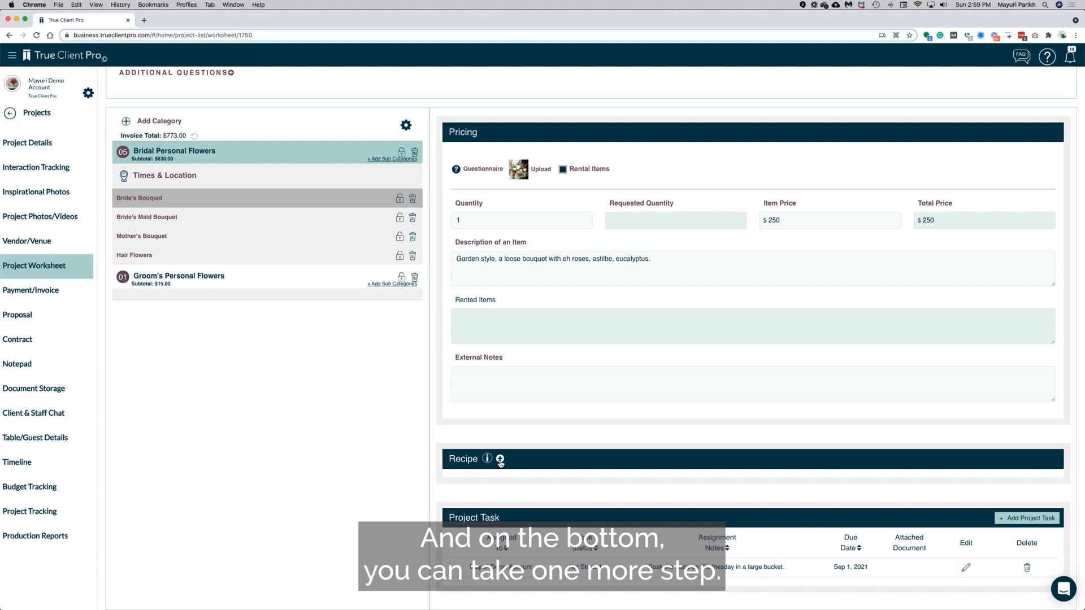
pyautogui.click(500, 459)
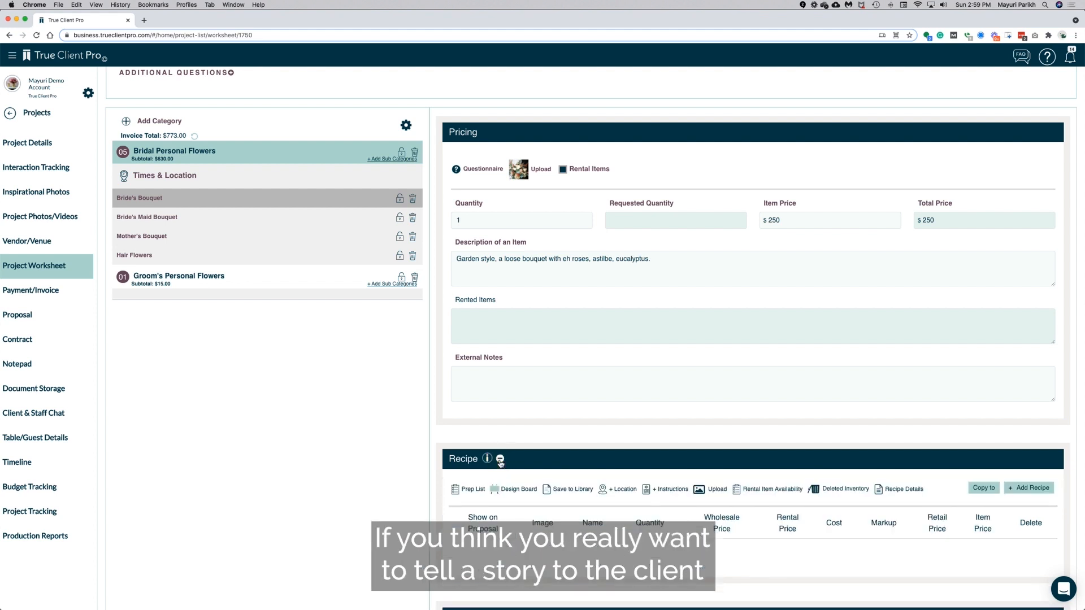
pyautogui.scroll(-1, 538, 466)
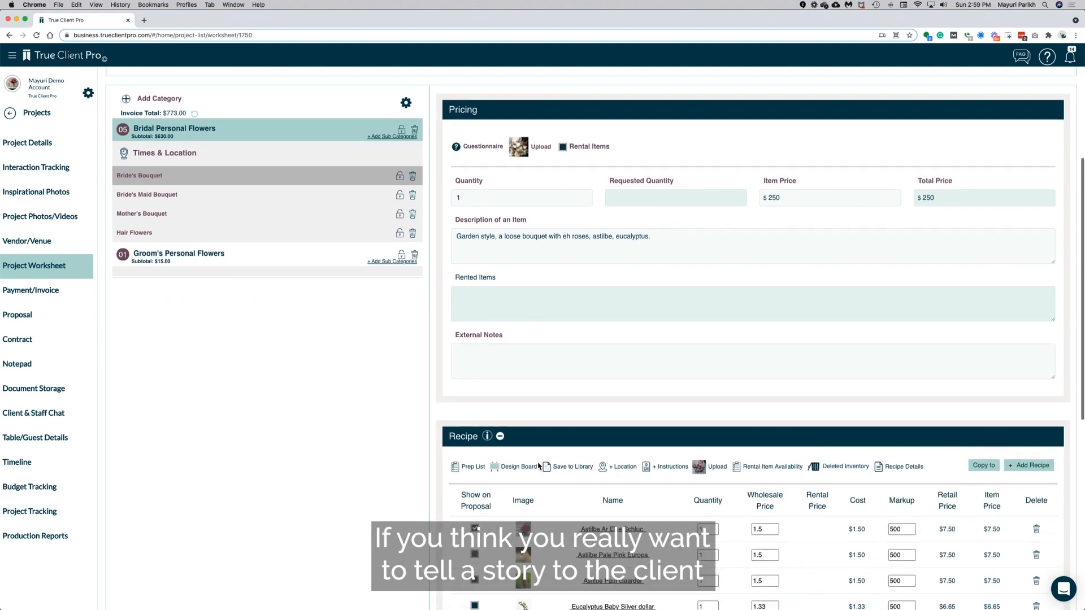
pyautogui.scroll(-1, 539, 466)
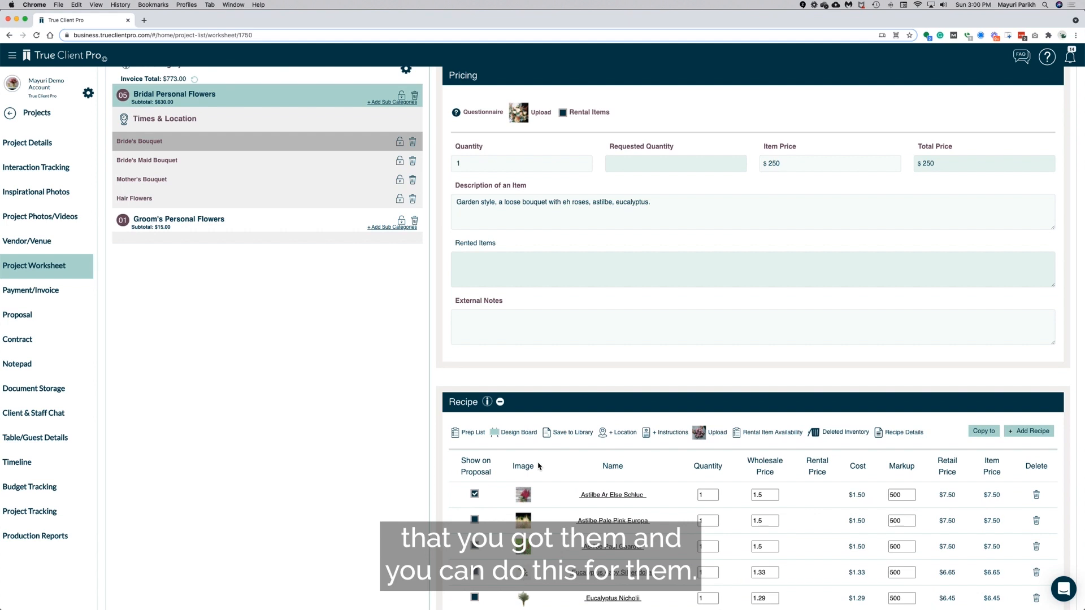
pyautogui.scroll(-4, 538, 466)
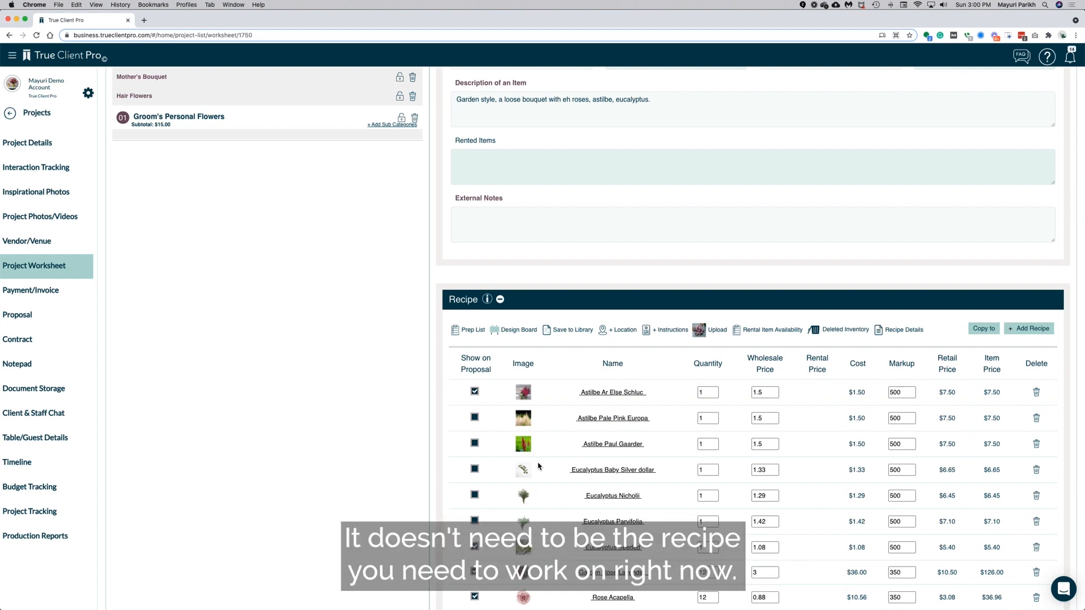
pyautogui.scroll(-3, 537, 466)
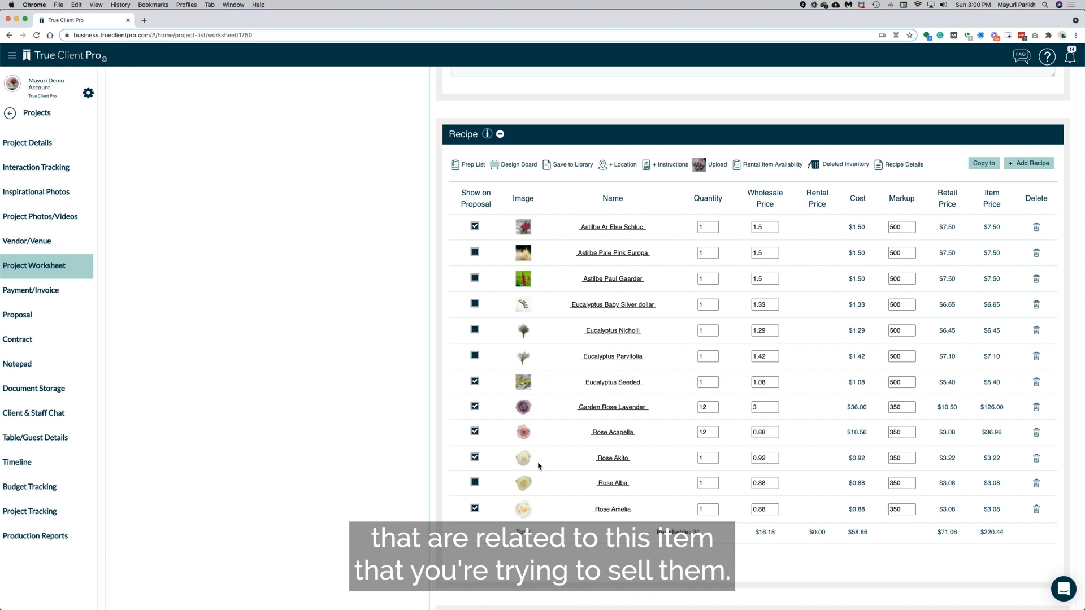
pyautogui.scroll(1, 538, 466)
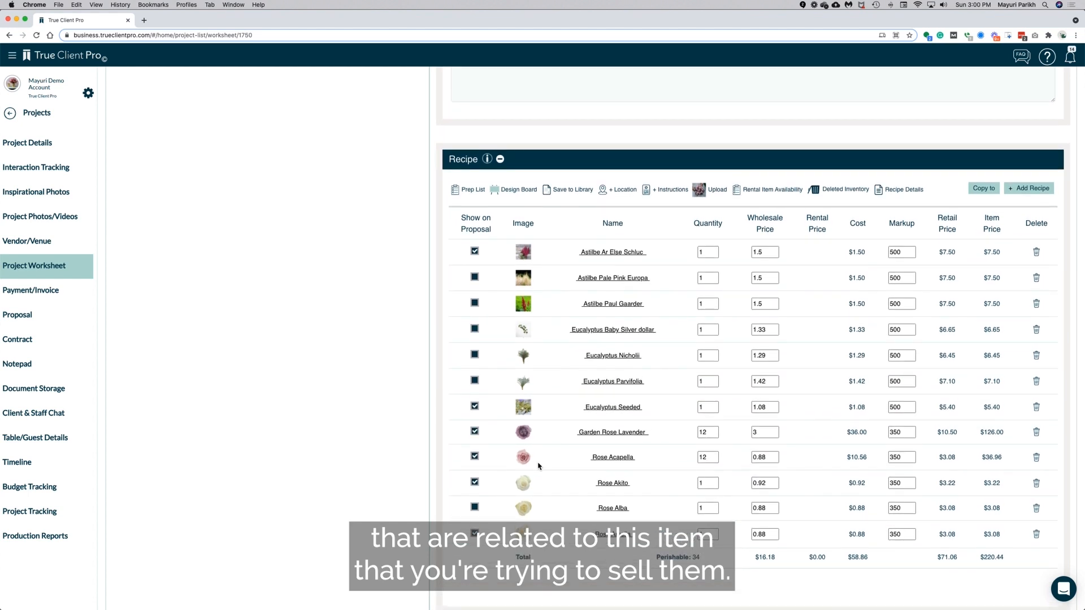
# Step: Look through the saved recipes available for adding to the Bride's Bouquet, and close the item selection without adding any
pyautogui.click(1022, 190)
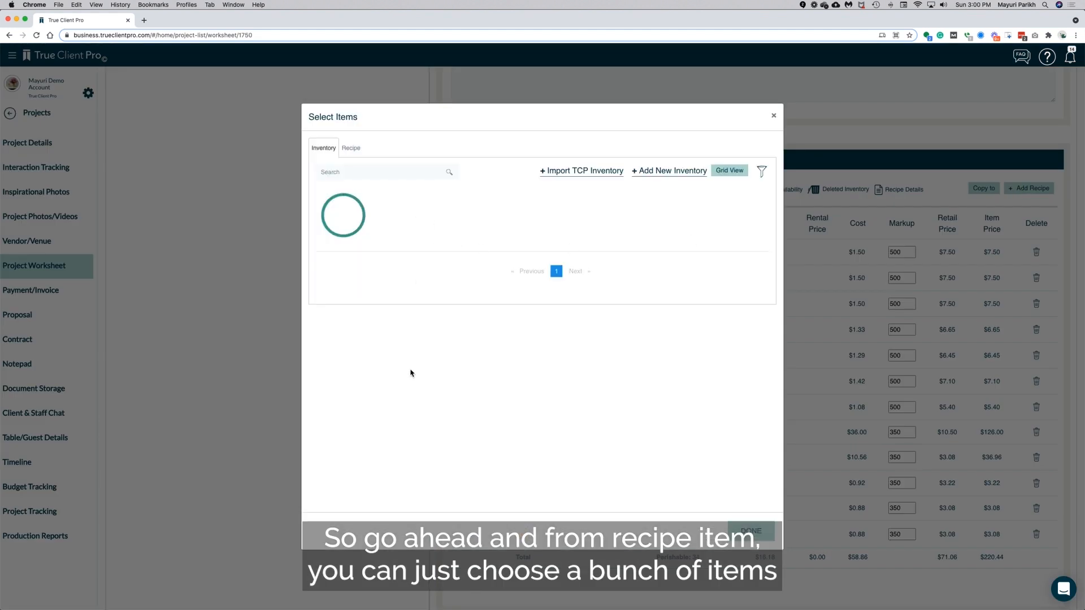
pyautogui.click(355, 151)
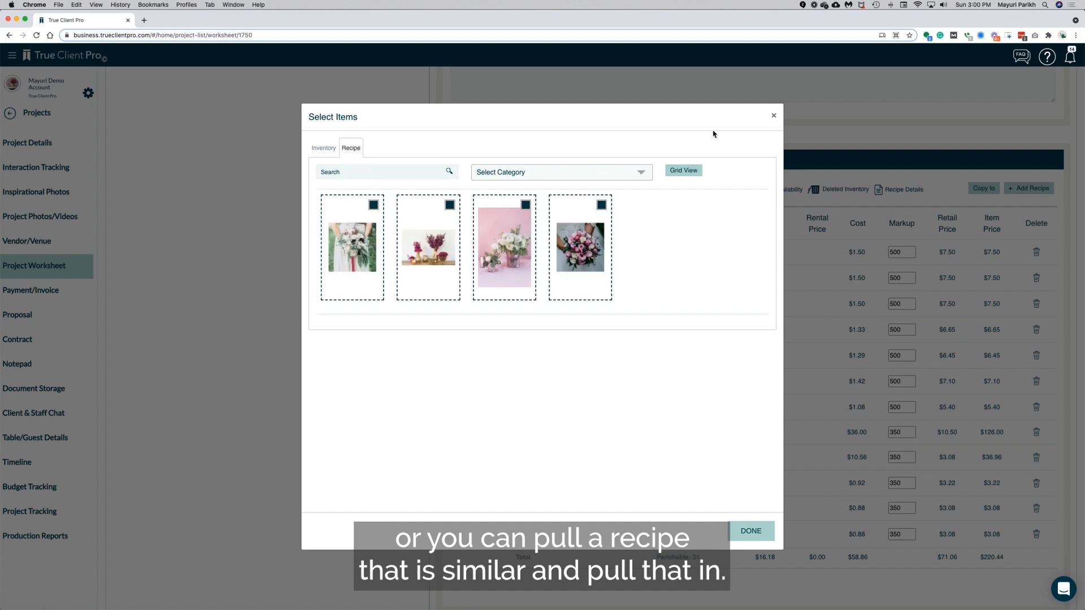
pyautogui.click(774, 115)
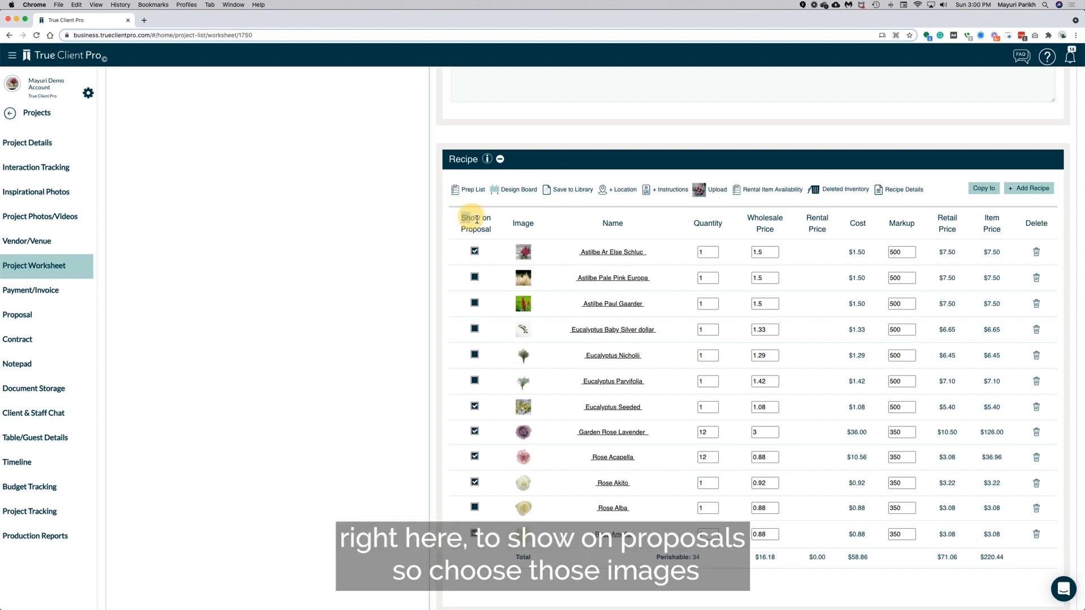
# Step: Review the recipe's Show on Proposal column and the bouquet's quantity, price, description and image
pyautogui.moveTo(474, 218); pyautogui.dragTo(489, 232)
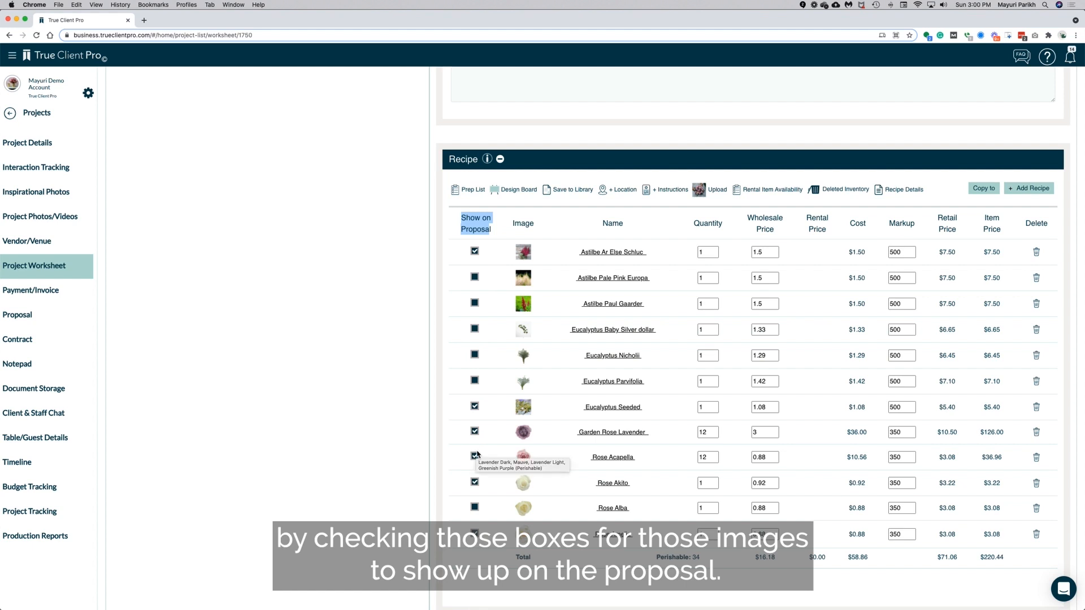
pyautogui.scroll(5, 476, 455)
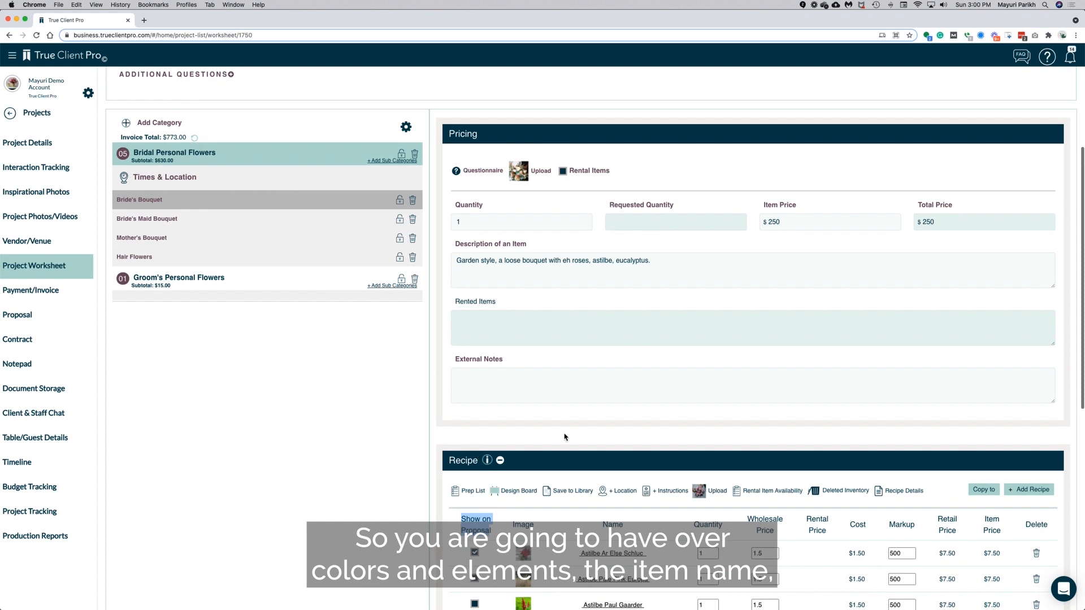
pyautogui.scroll(2, 565, 435)
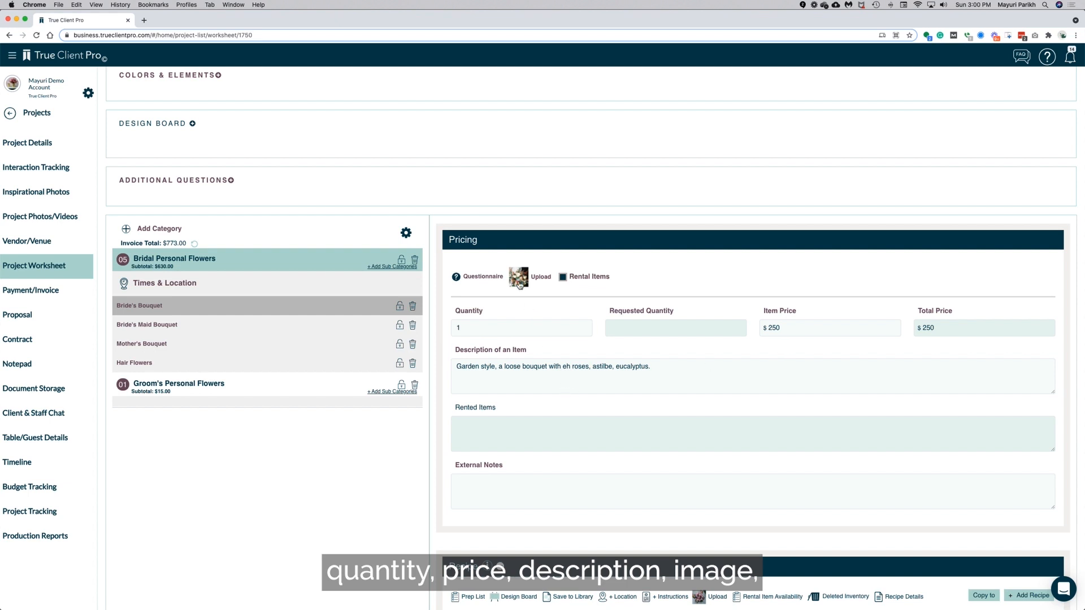
pyautogui.scroll(-4, 527, 412)
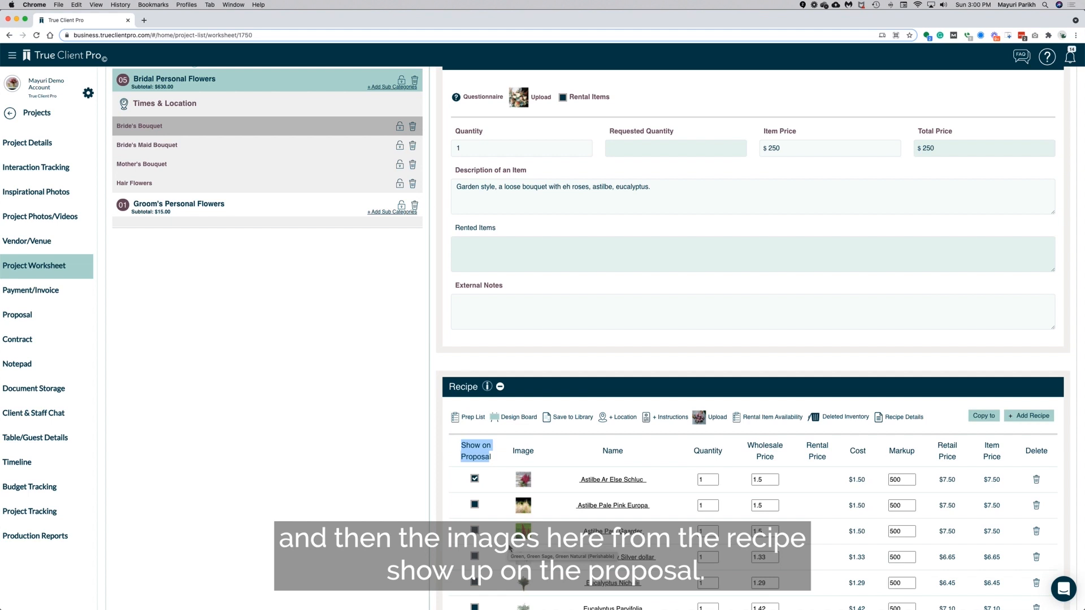
pyautogui.click(338, 314)
pyautogui.scroll(3, 339, 315)
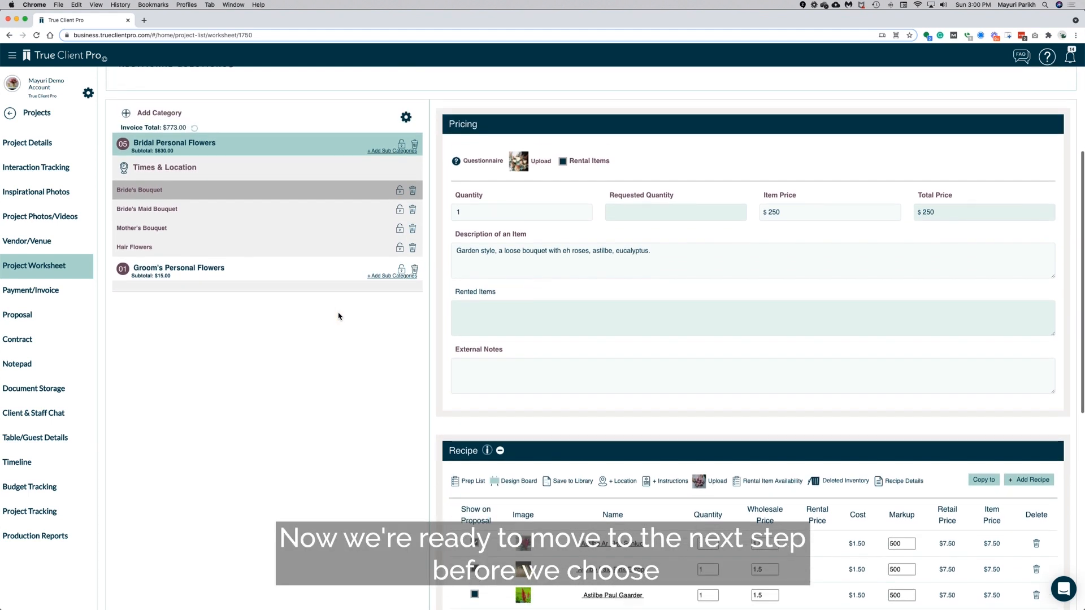
pyautogui.scroll(2, 338, 315)
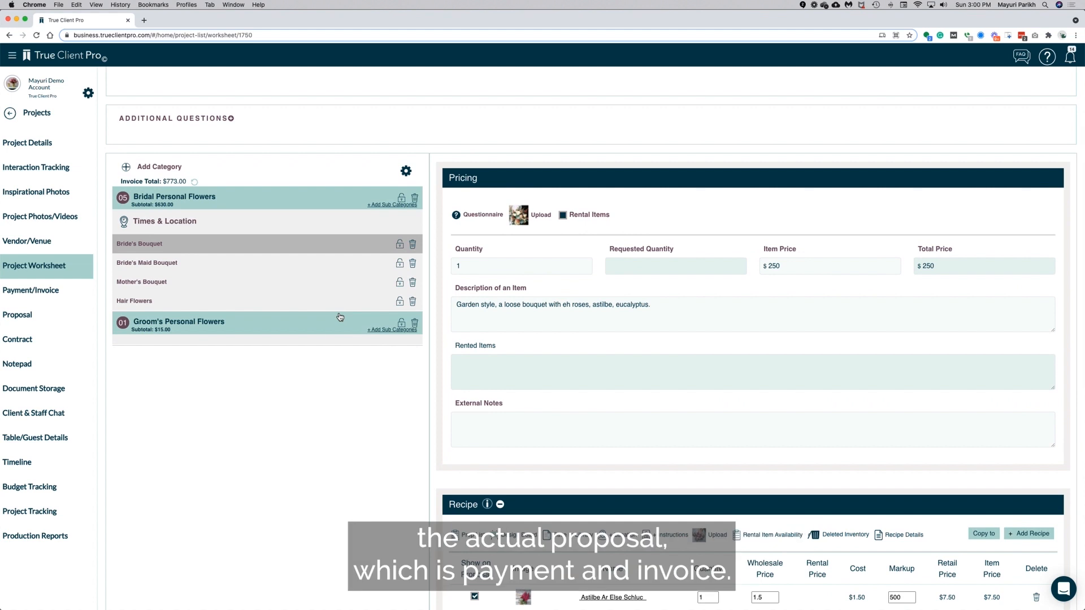
# Step: Open the project's Payment/Invoice page and review the invoice line items and the applied fees
pyautogui.click(31, 291)
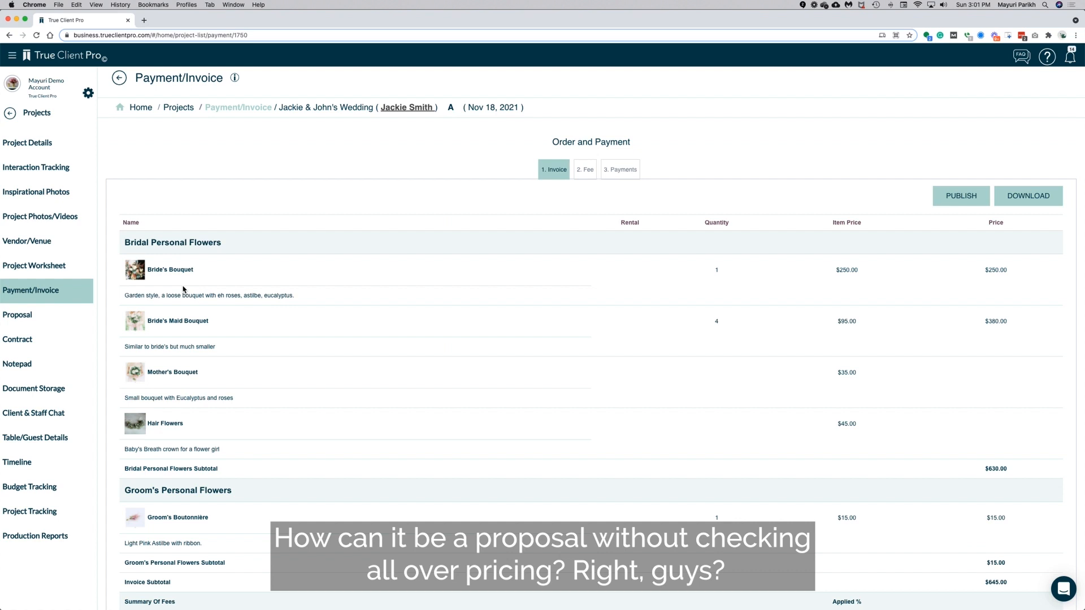
pyautogui.scroll(-4, 184, 290)
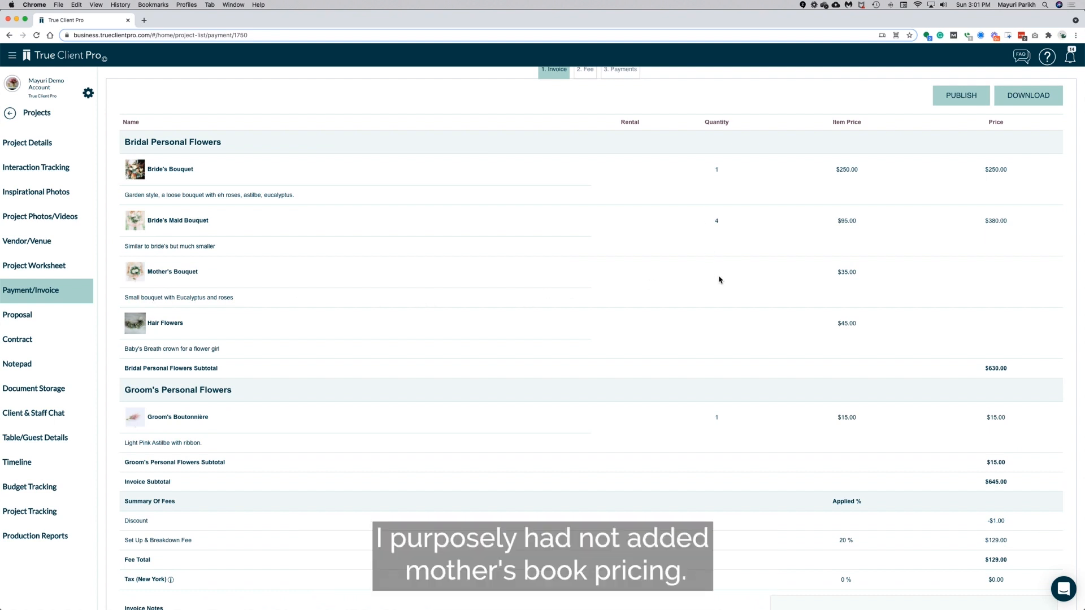
pyautogui.scroll(1, 719, 280)
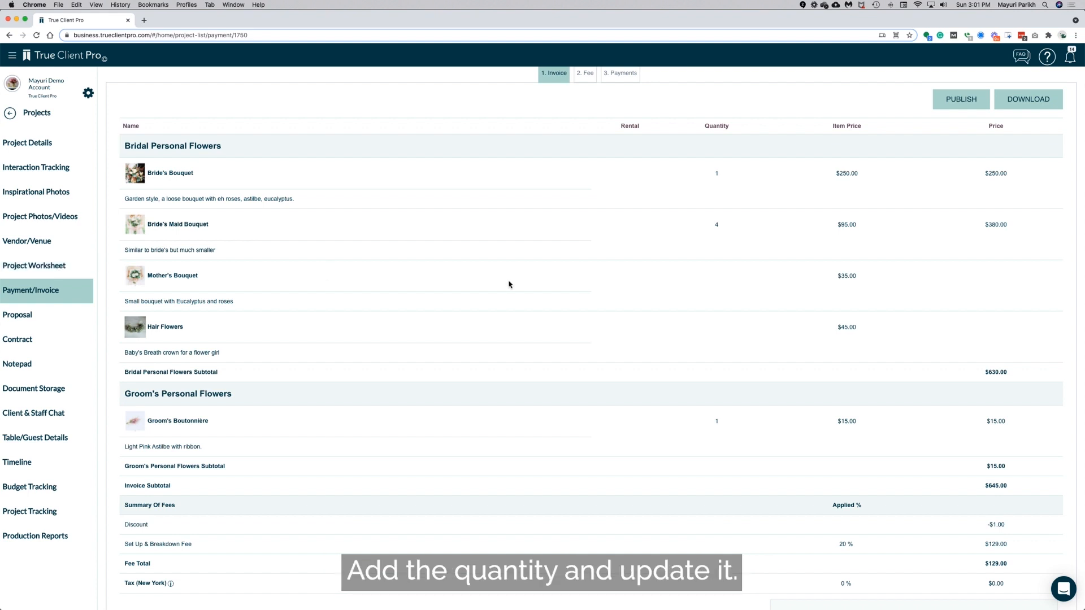
pyautogui.scroll(-3, 509, 284)
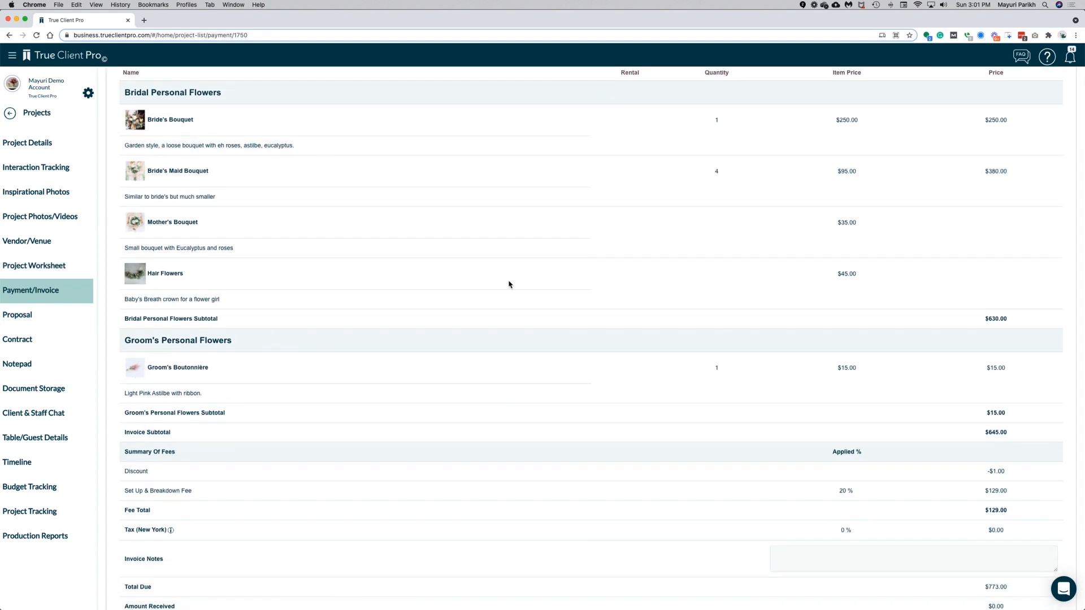
pyautogui.scroll(-3, 509, 284)
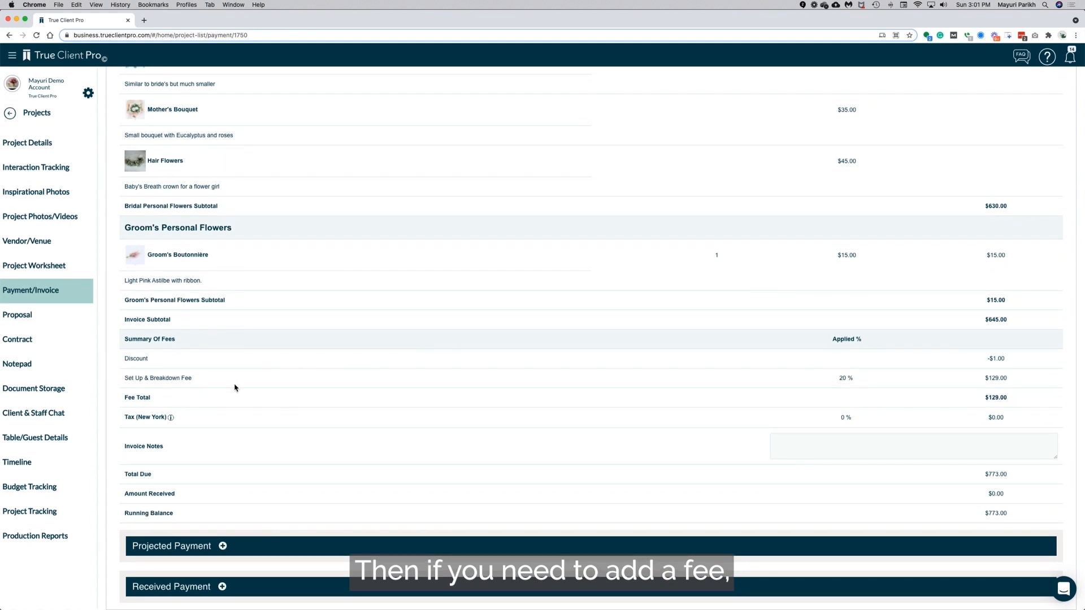
pyautogui.scroll(9, 235, 387)
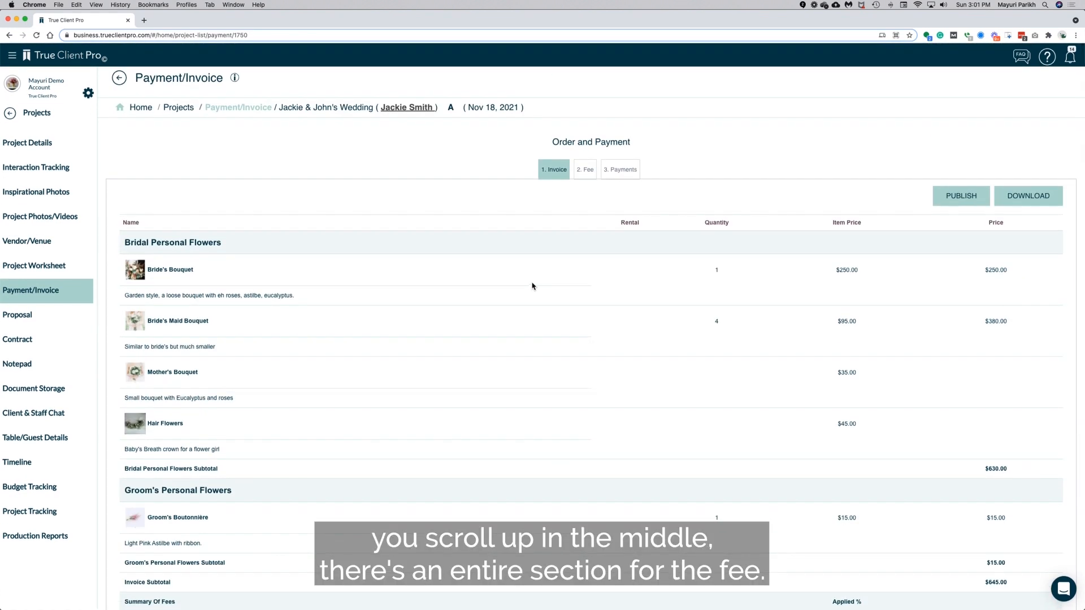
pyautogui.click(587, 172)
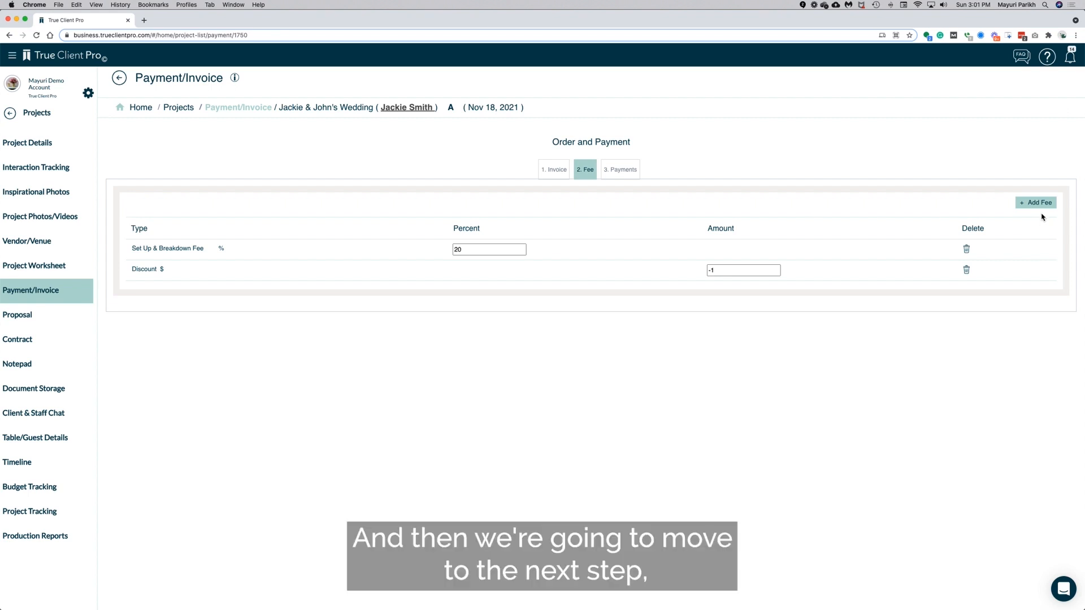
# Step: Set the projected payment installments to 40% for the retainer, 30% for Payment #1 and 30% for the Final Payment
pyautogui.click(625, 177)
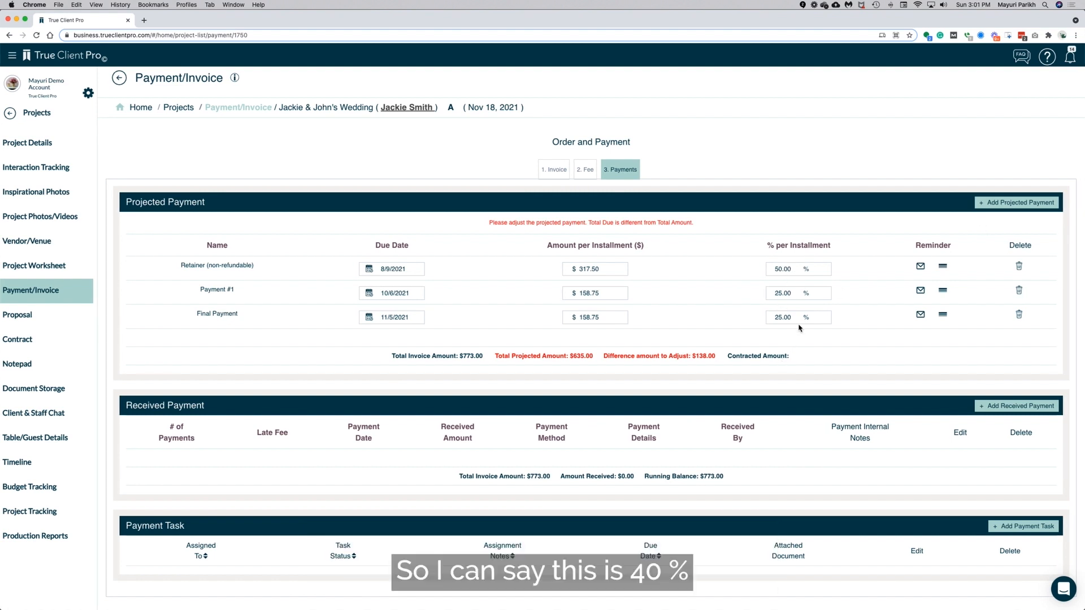
pyautogui.doubleClick(782, 269)
pyautogui.write('40')
pyautogui.click(736, 287)
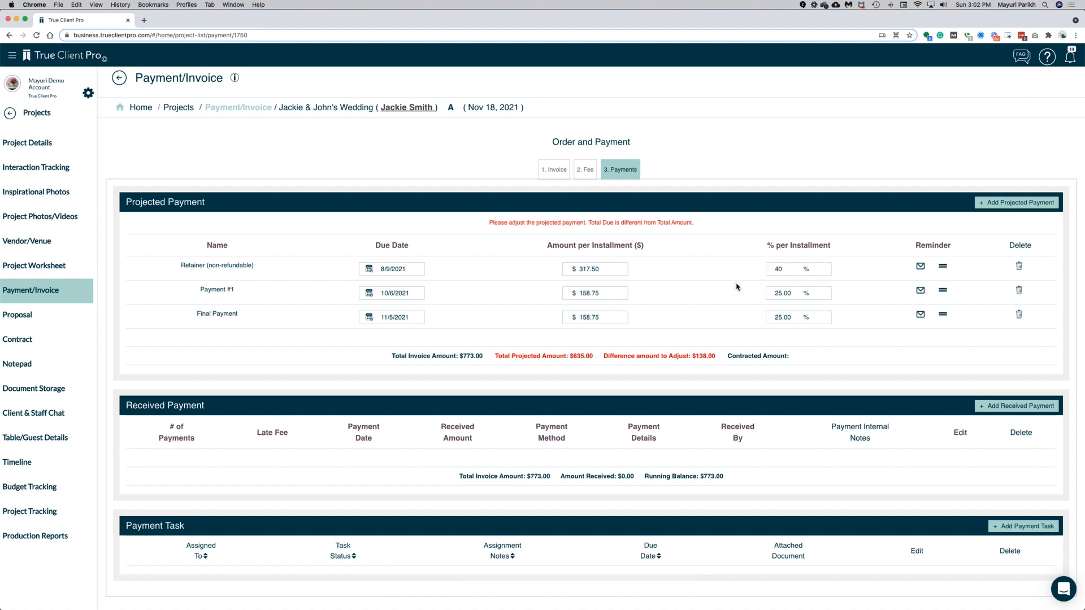
pyautogui.doubleClick(772, 294)
pyautogui.write('30')
pyautogui.click(776, 317)
pyautogui.doubleClick(776, 317)
pyautogui.write('30')
pyautogui.click(754, 329)
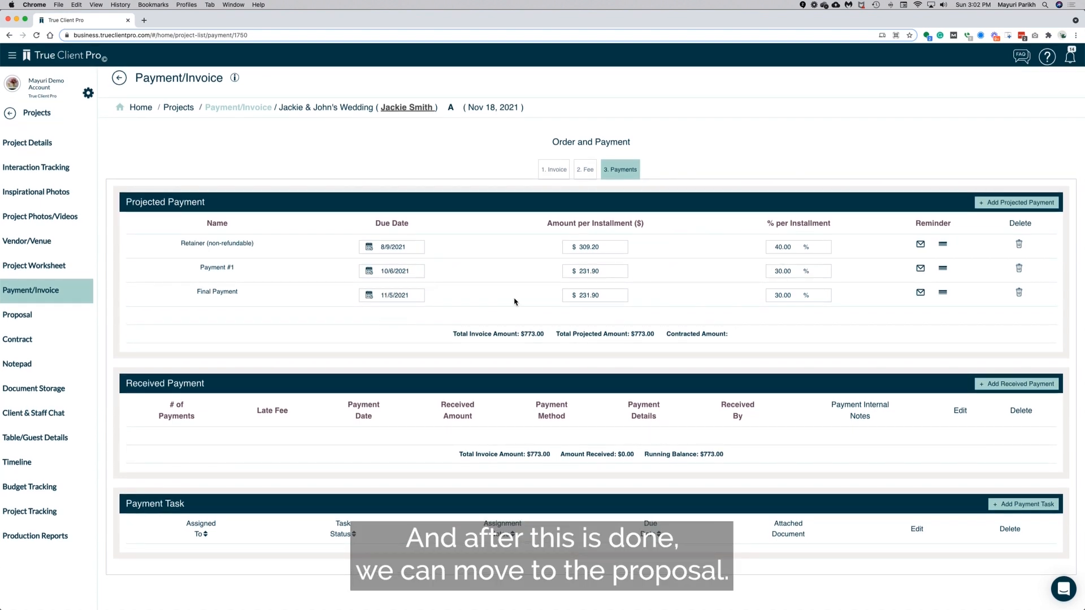
# Step: Open the project's Proposal page, choose the Classic proposal layout and preview the proposal
pyautogui.click(57, 317)
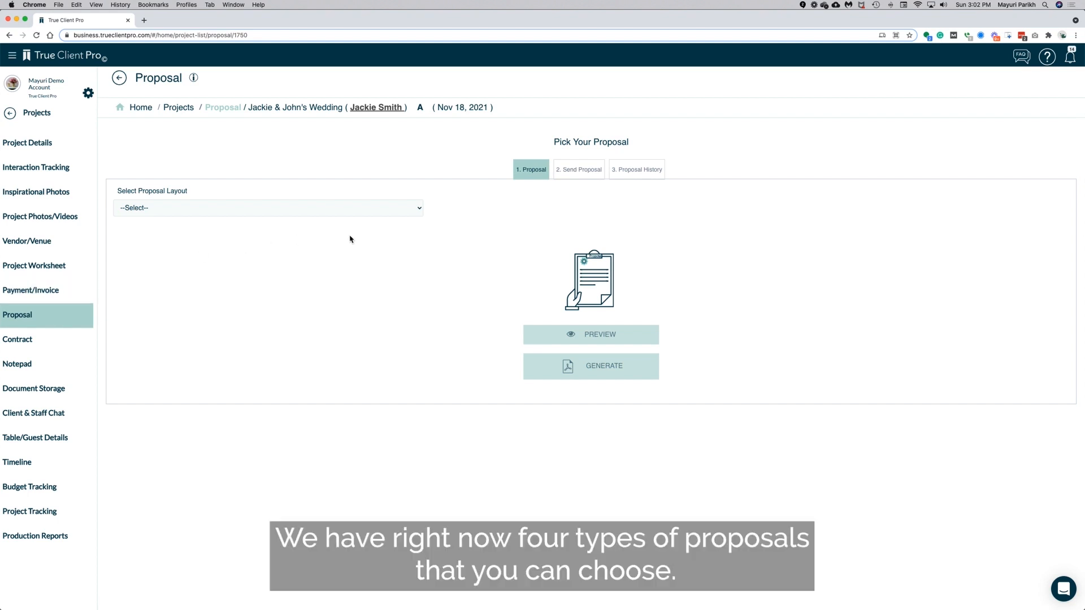
pyautogui.click(364, 210)
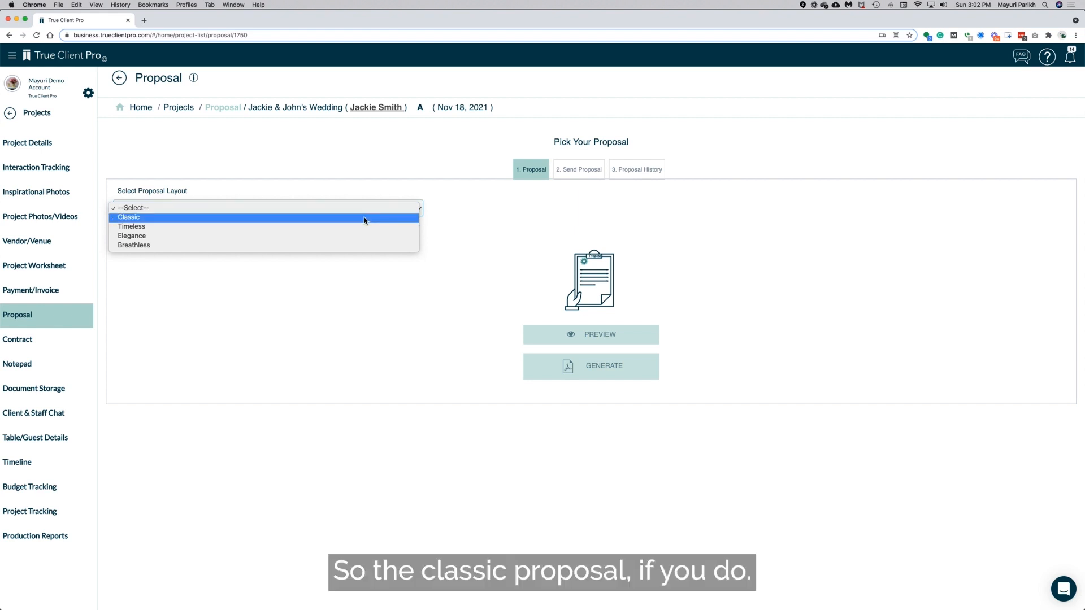
pyautogui.click(364, 218)
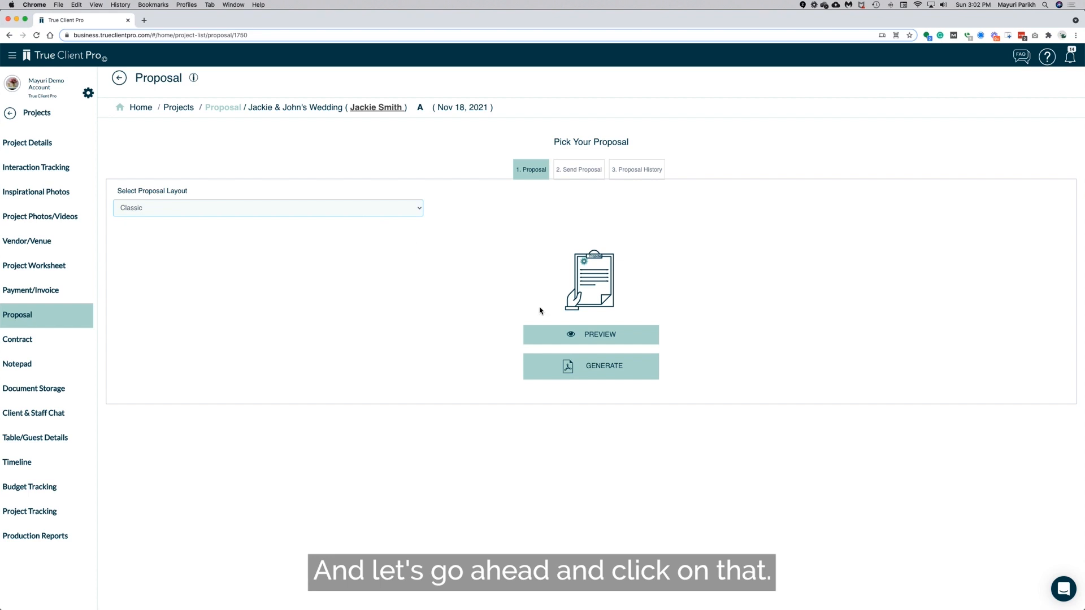
pyautogui.click(594, 338)
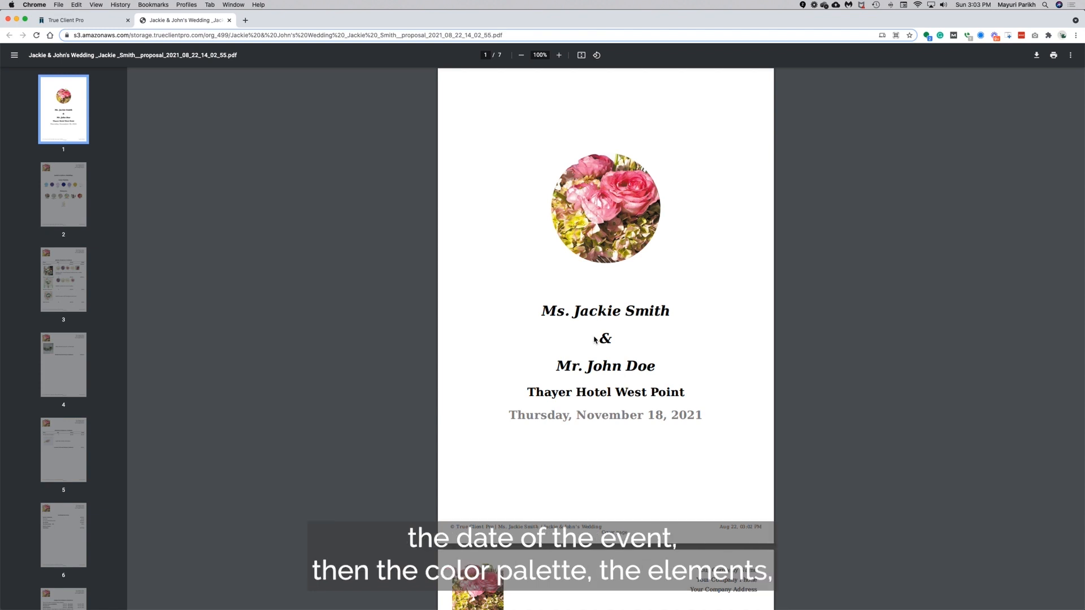
# Step: Review the Classic proposal preview from the cover through the color palette, elements, flower items and summary of fees to the payment schedule
pyautogui.scroll(-5, 595, 339)
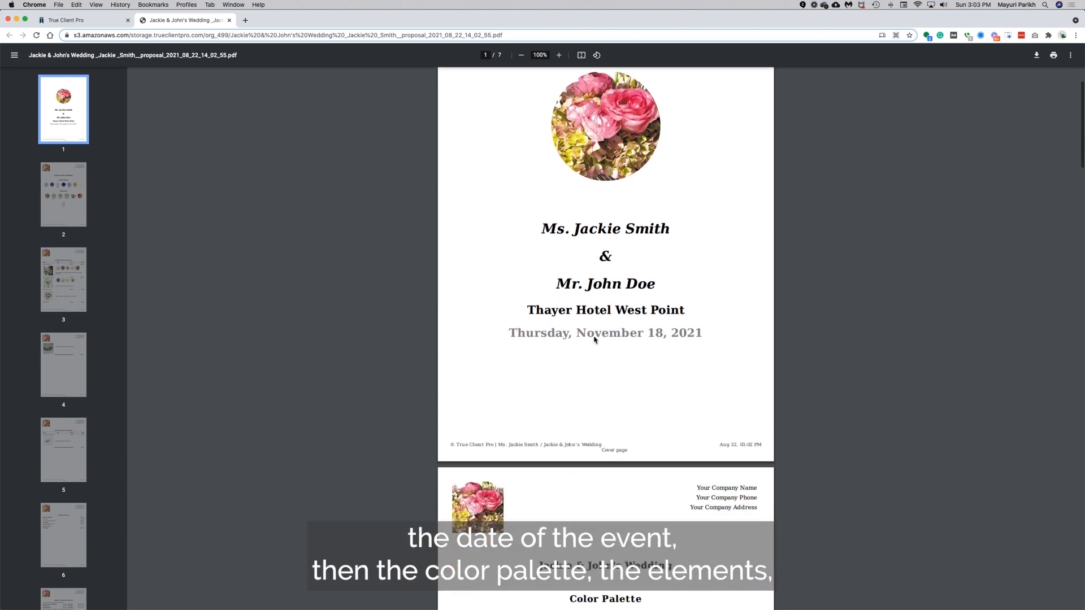
pyautogui.scroll(-4, 594, 339)
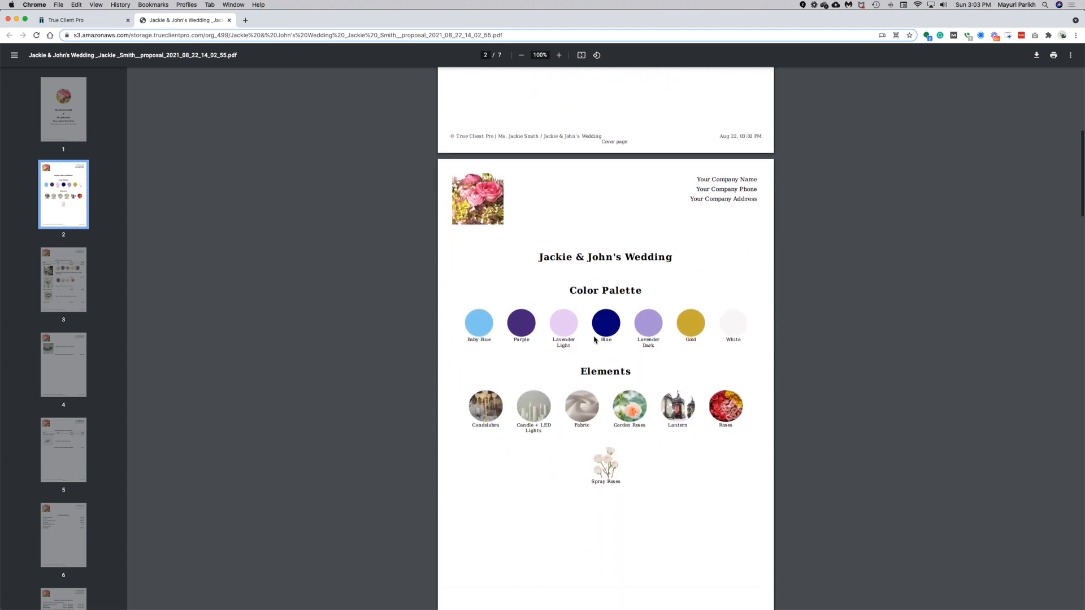
pyautogui.scroll(-5, 595, 339)
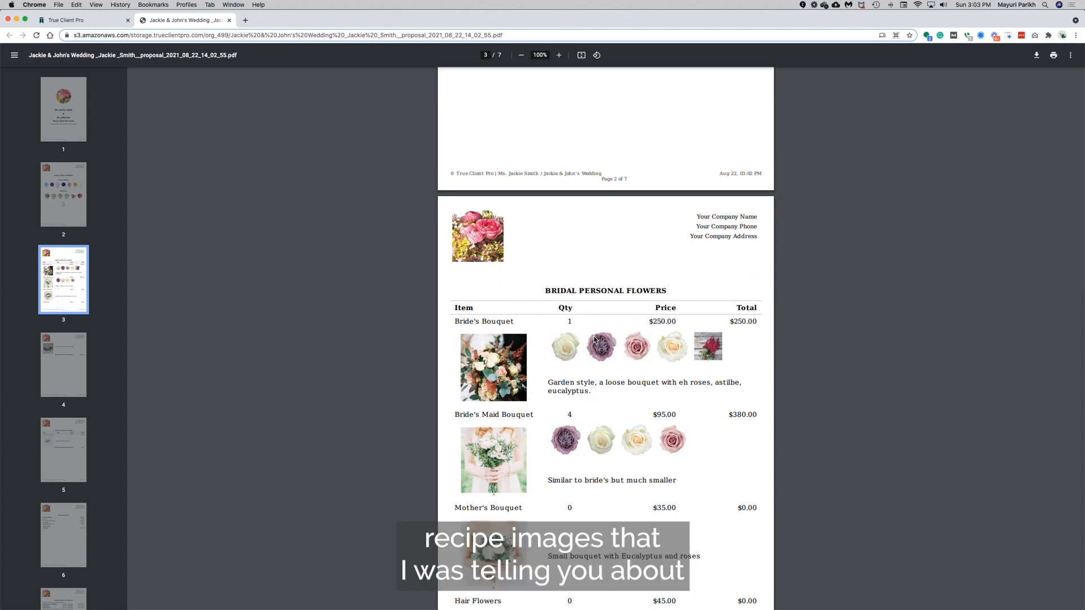
pyautogui.scroll(-2, 594, 339)
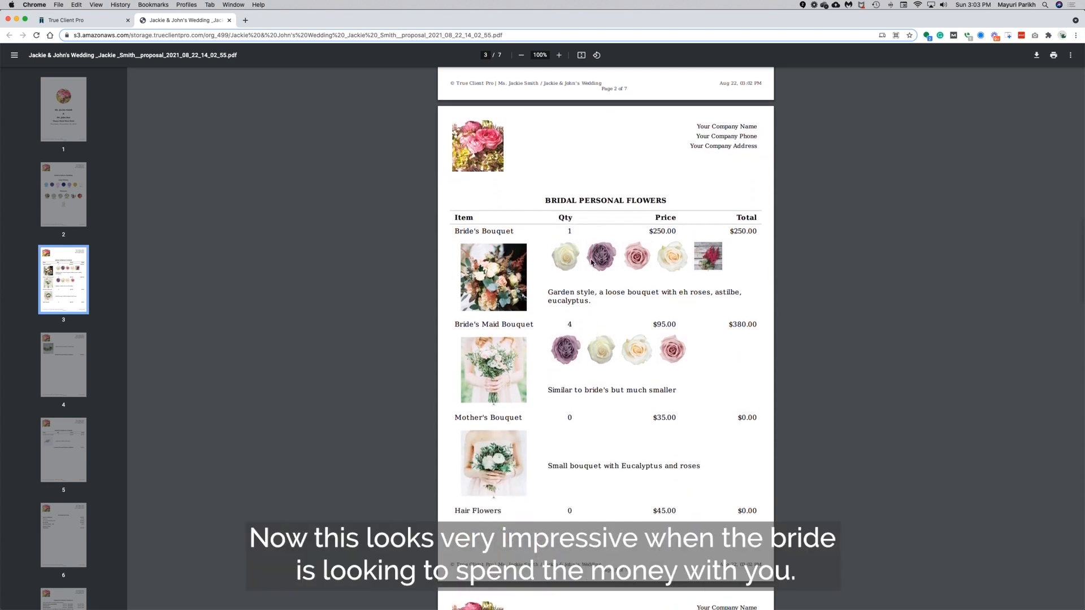
pyautogui.scroll(-2, 690, 267)
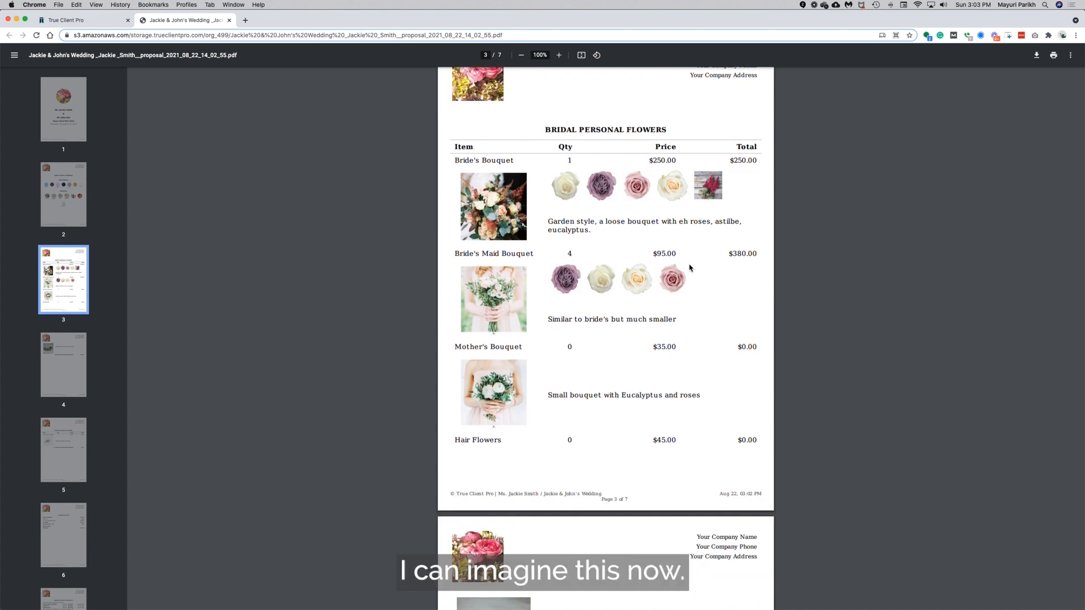
pyautogui.scroll(-5, 689, 267)
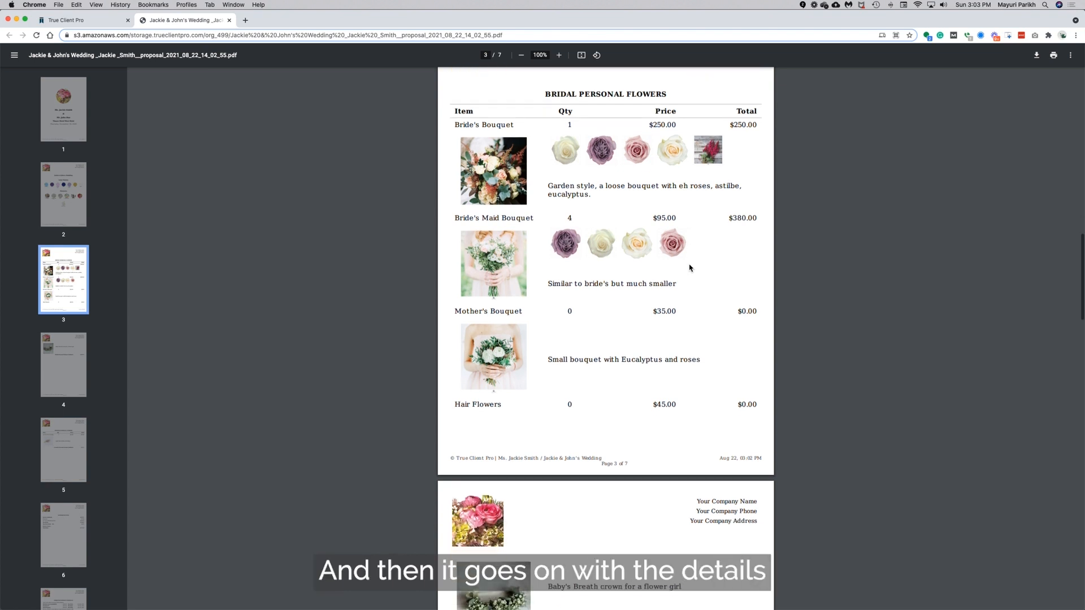
pyautogui.scroll(-15, 689, 267)
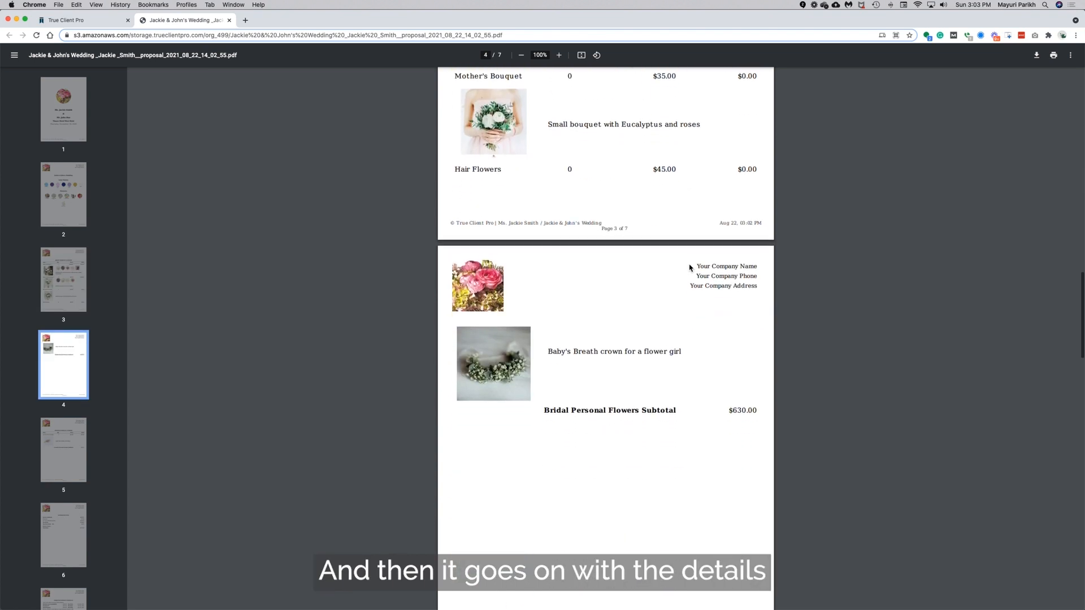
pyautogui.scroll(-7, 689, 267)
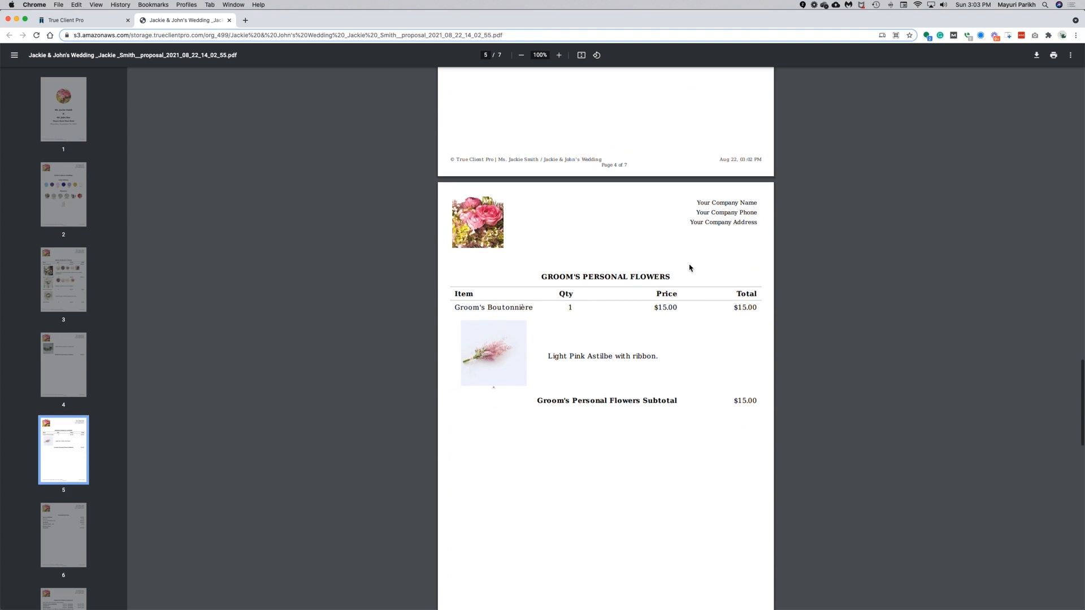
pyautogui.scroll(-10, 689, 267)
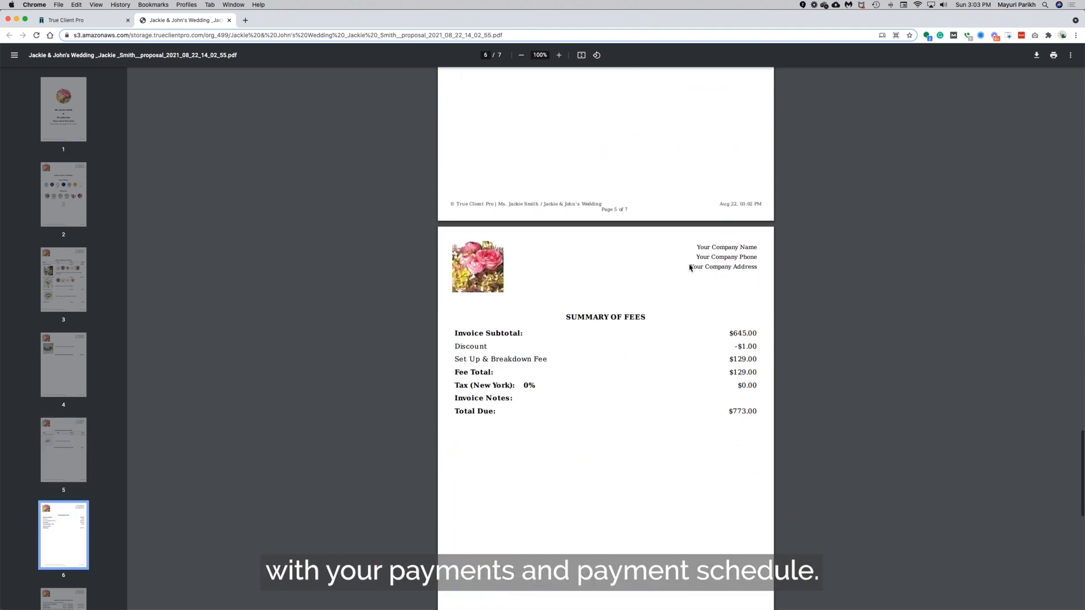
pyautogui.scroll(-3, 689, 268)
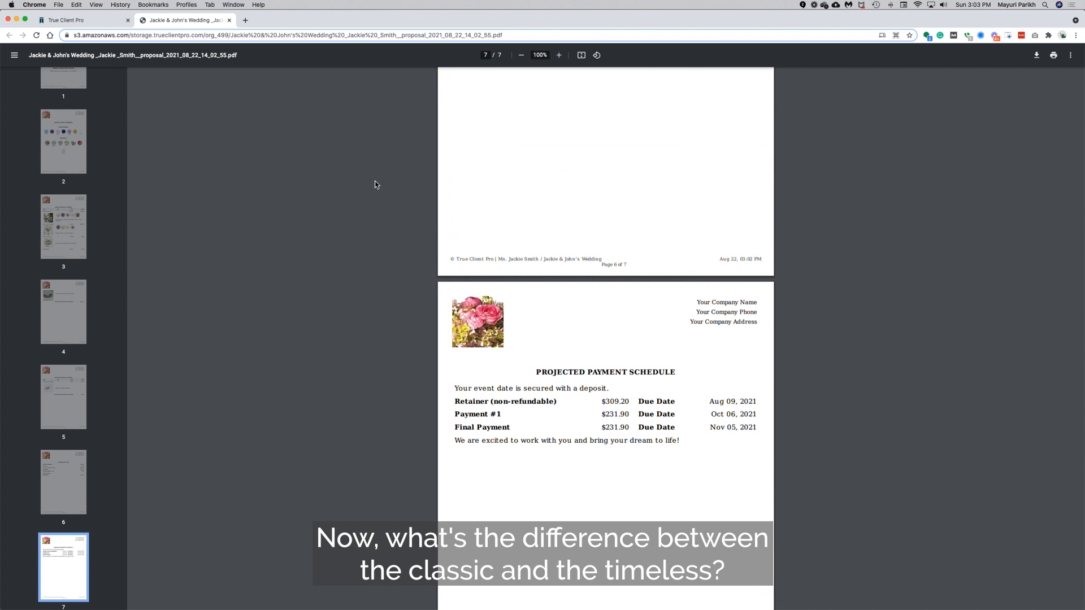
# Step: Return to the project's Proposal page and change the proposal layout to Timeless
pyautogui.click(98, 21)
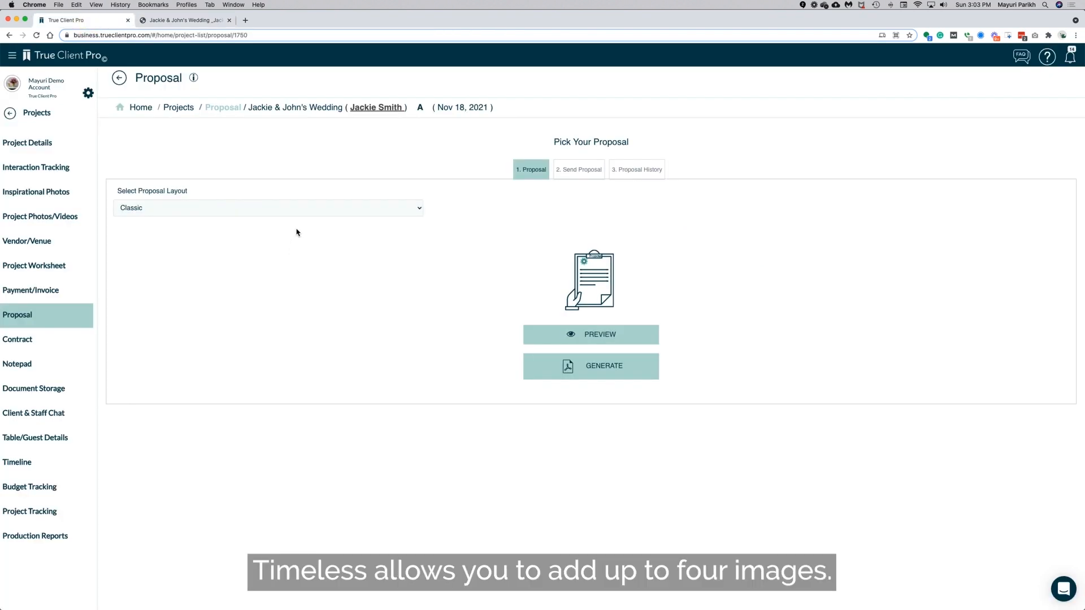
pyautogui.click(295, 213)
pyautogui.click(290, 218)
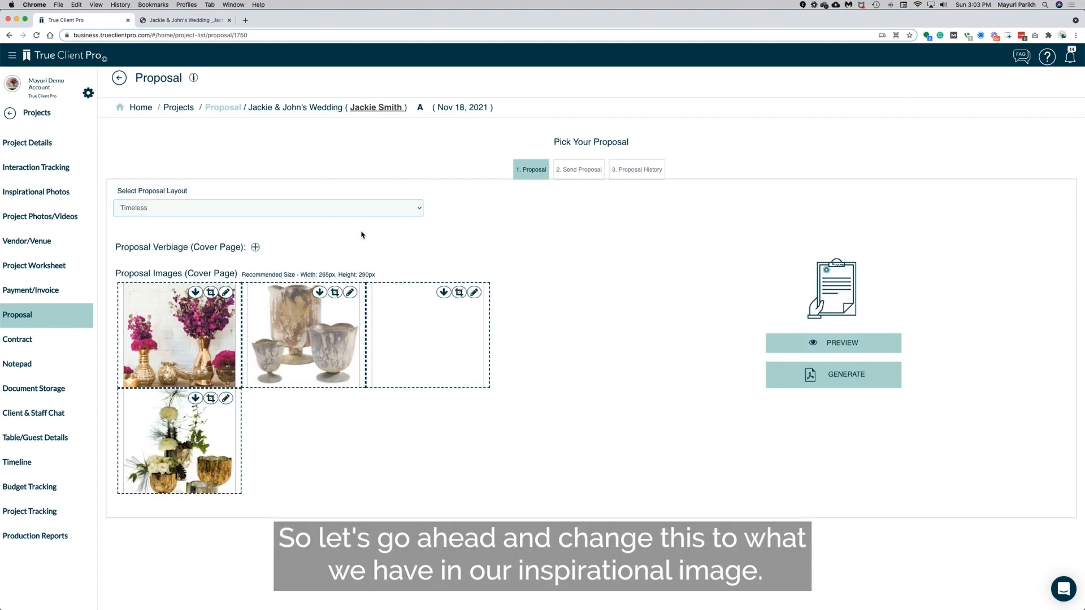
# Step: Replace the first cover page image with the inspirational photo of the peach and white bouquet with the dark-centered flower
pyautogui.click(225, 293)
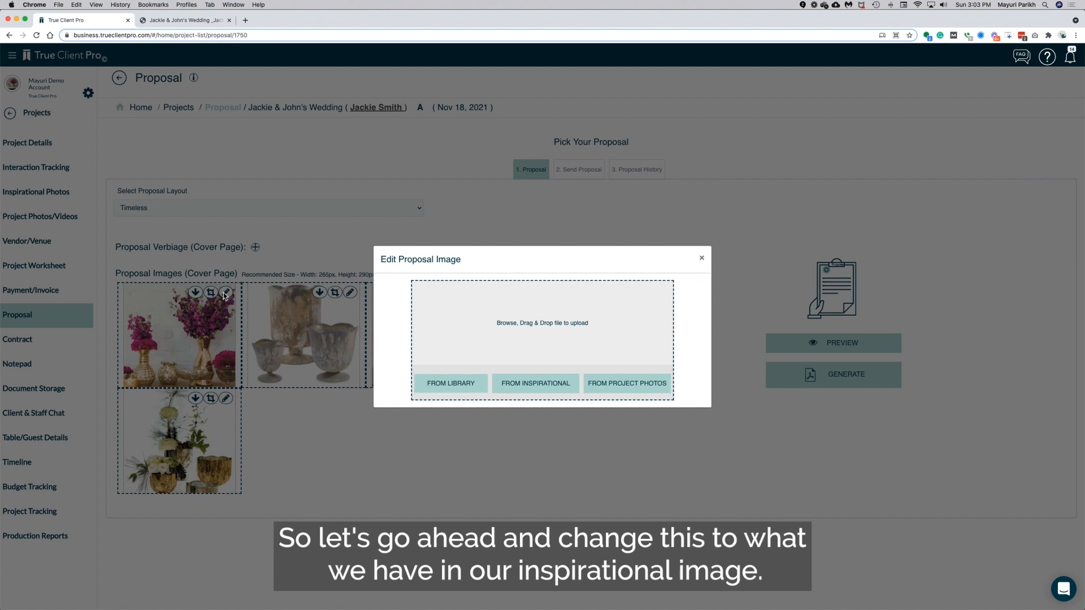
pyautogui.click(530, 385)
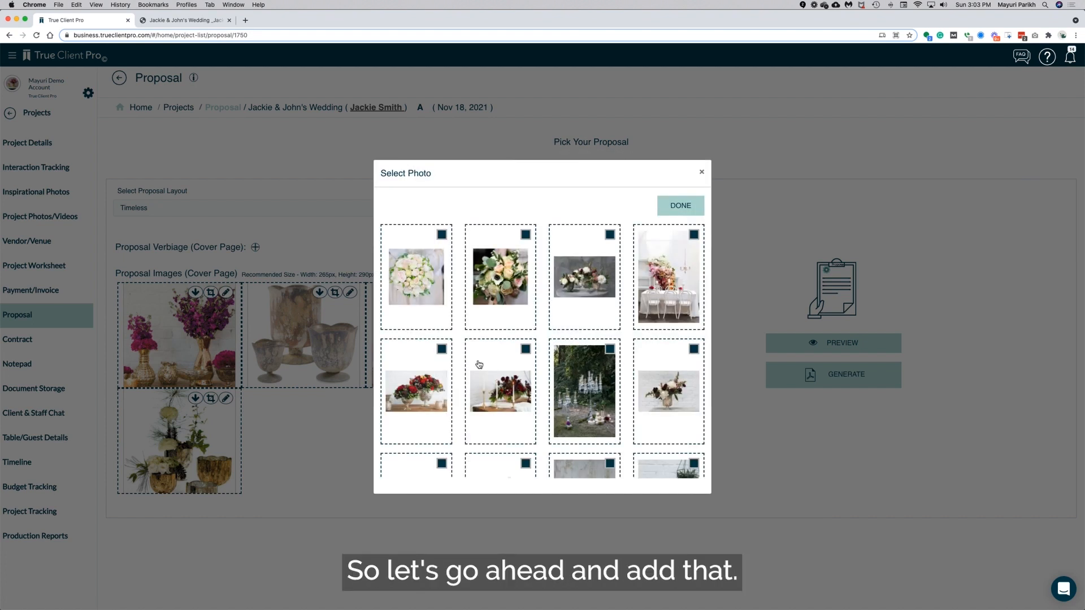
pyautogui.click(525, 234)
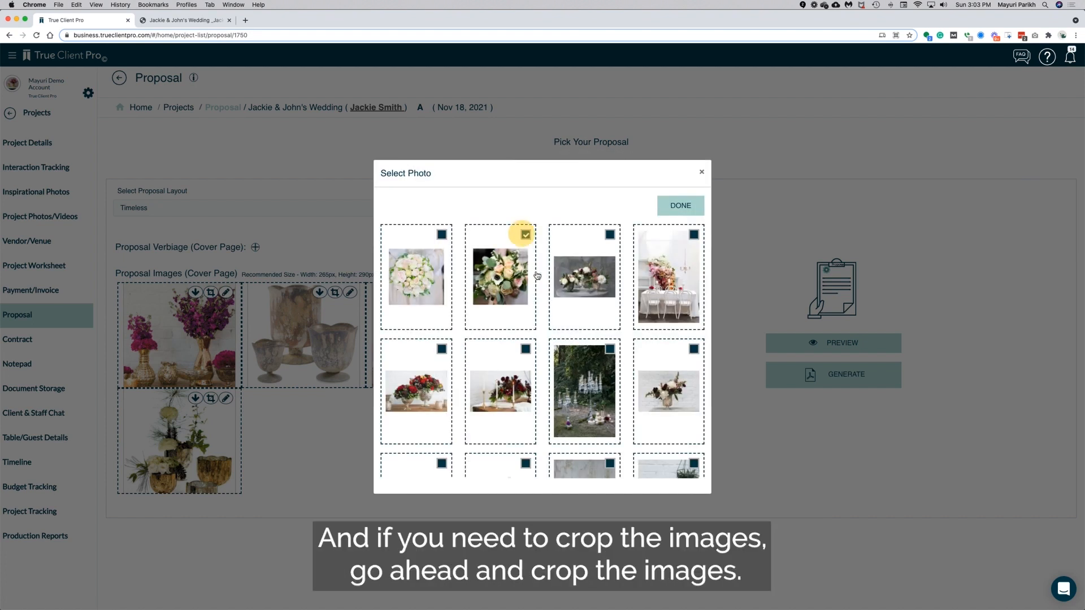
pyautogui.click(678, 208)
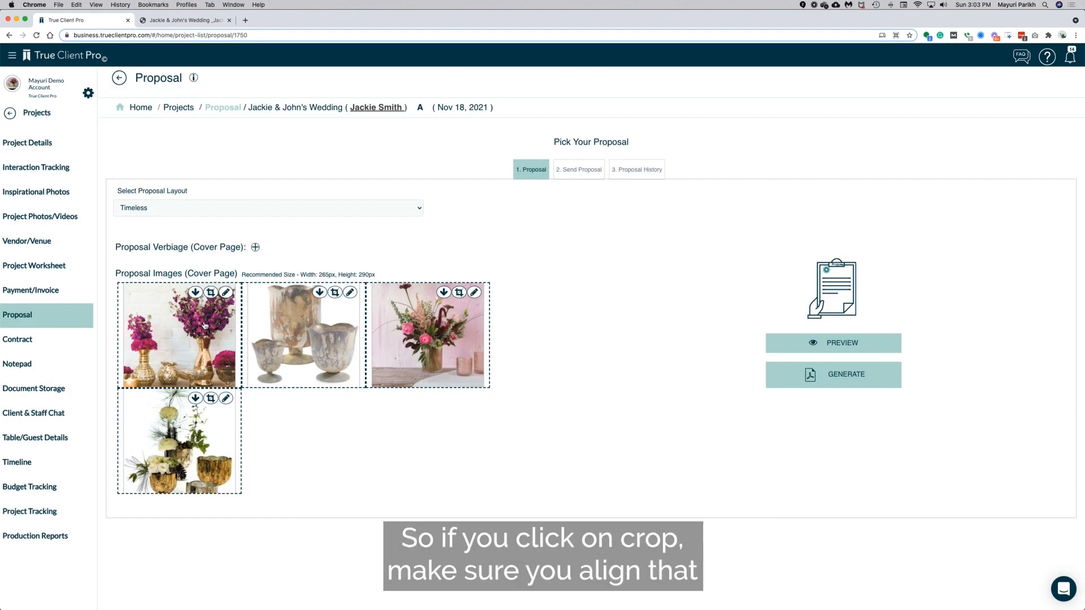
# Step: Crop the first cover page image to about 631 × 643 px so it takes in the whole bouquet, and save the crop
pyautogui.click(210, 292)
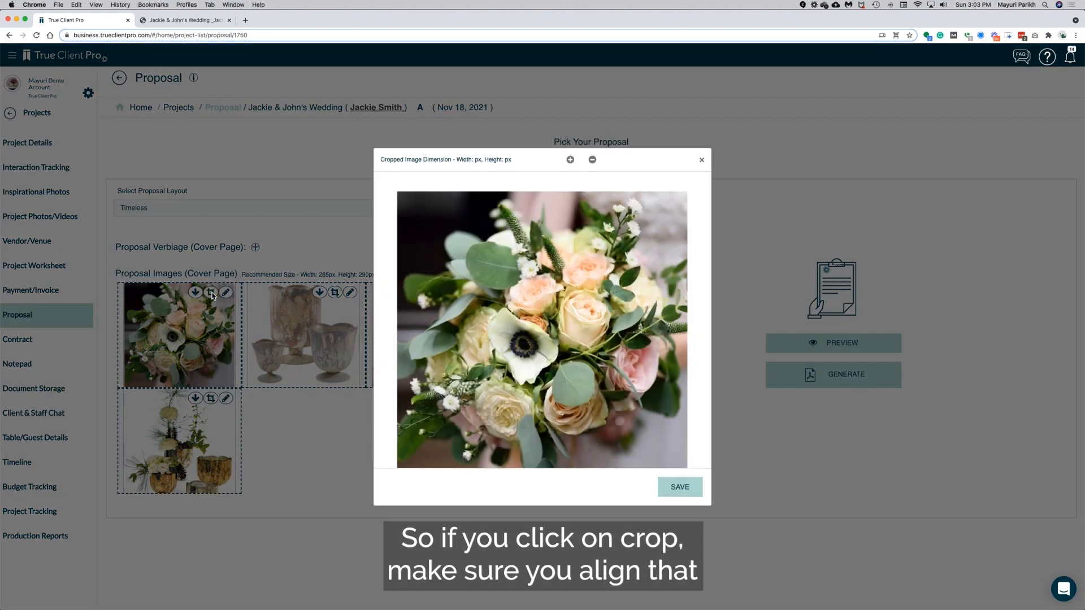
pyautogui.moveTo(529, 337); pyautogui.dragTo(519, 325)
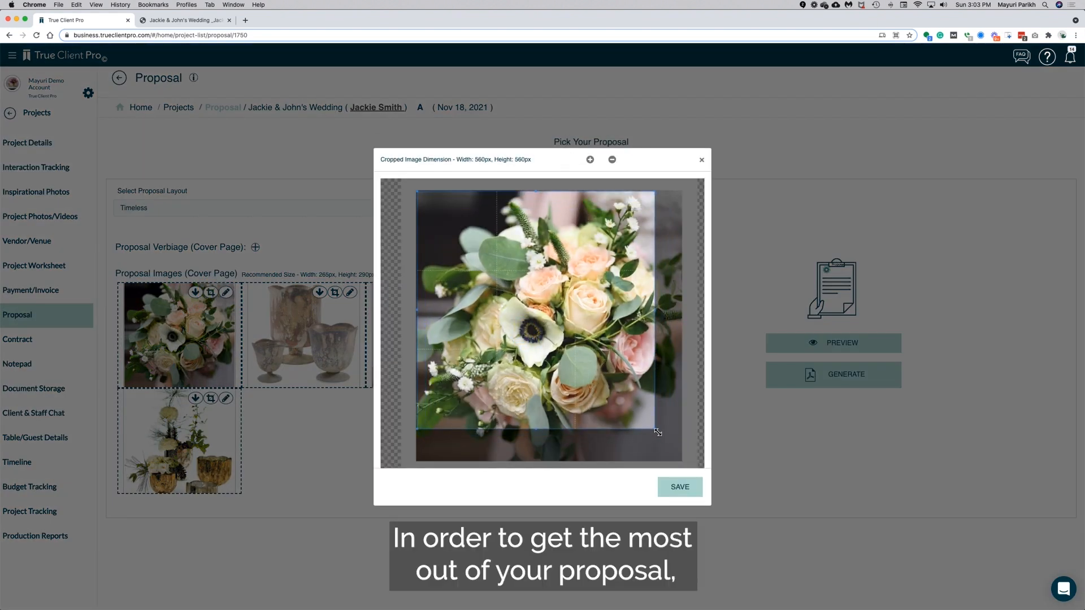
pyautogui.moveTo(656, 429); pyautogui.dragTo(684, 461)
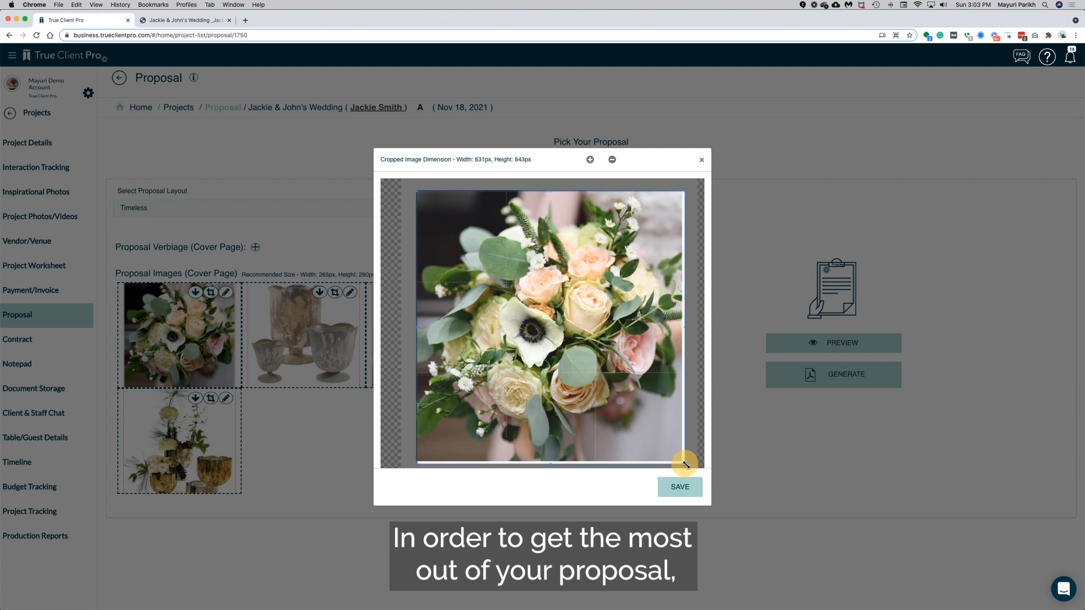
pyautogui.click(681, 487)
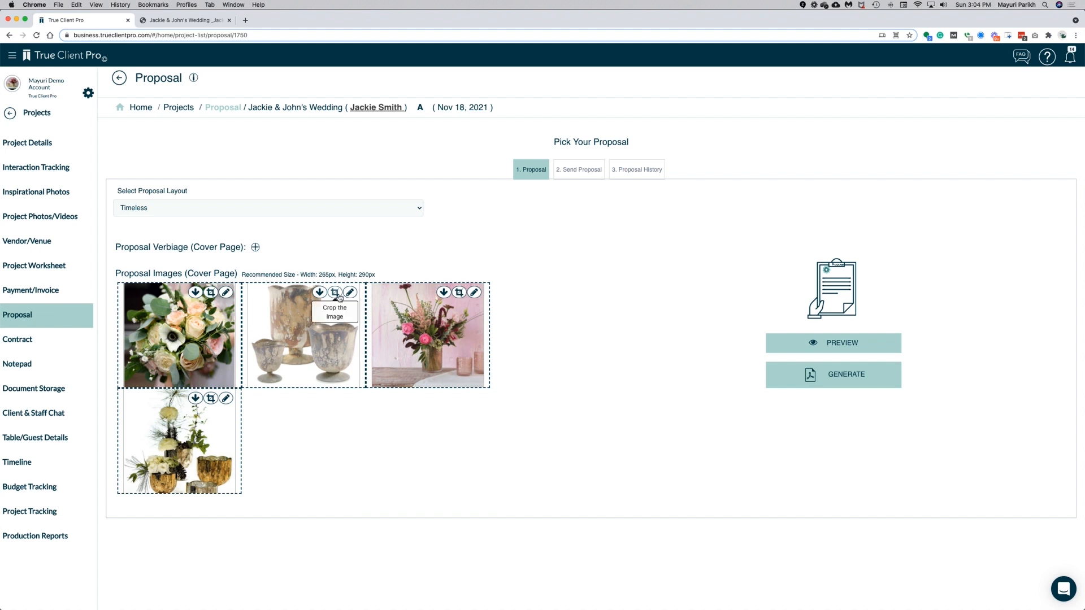
# Step: Replace the second cover page image with the inspirational photo of black candles on gold holders
pyautogui.click(349, 293)
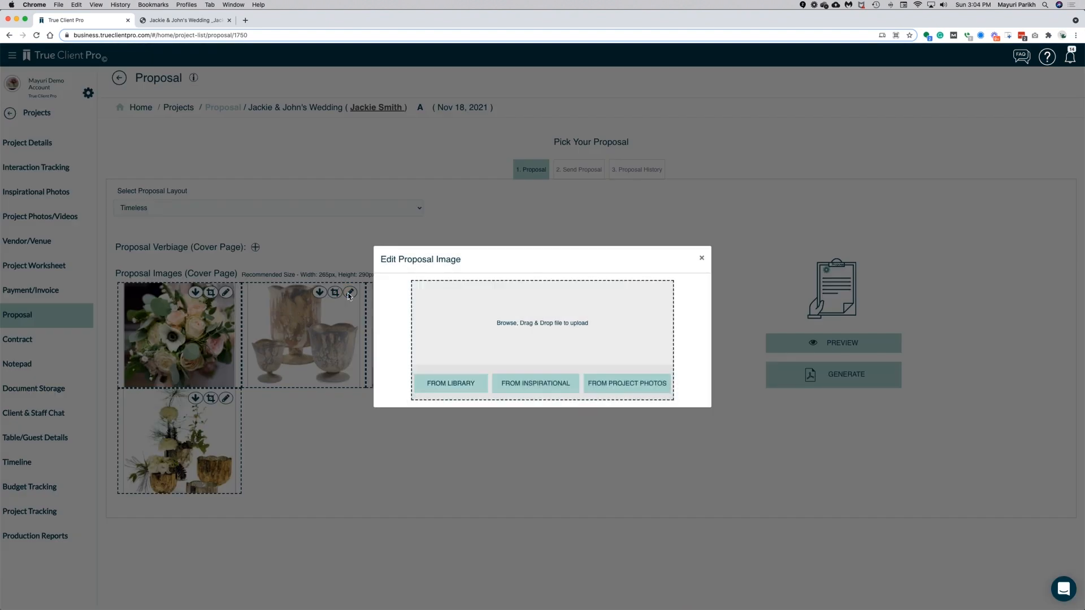
pyautogui.click(525, 384)
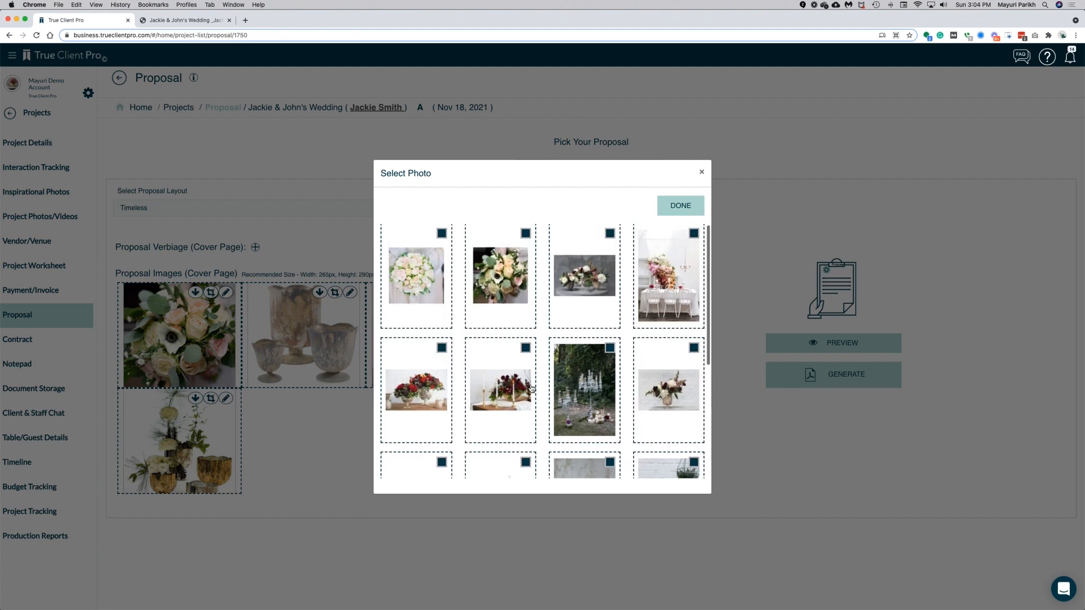
pyautogui.scroll(-2, 531, 388)
pyautogui.scroll(-1, 542, 388)
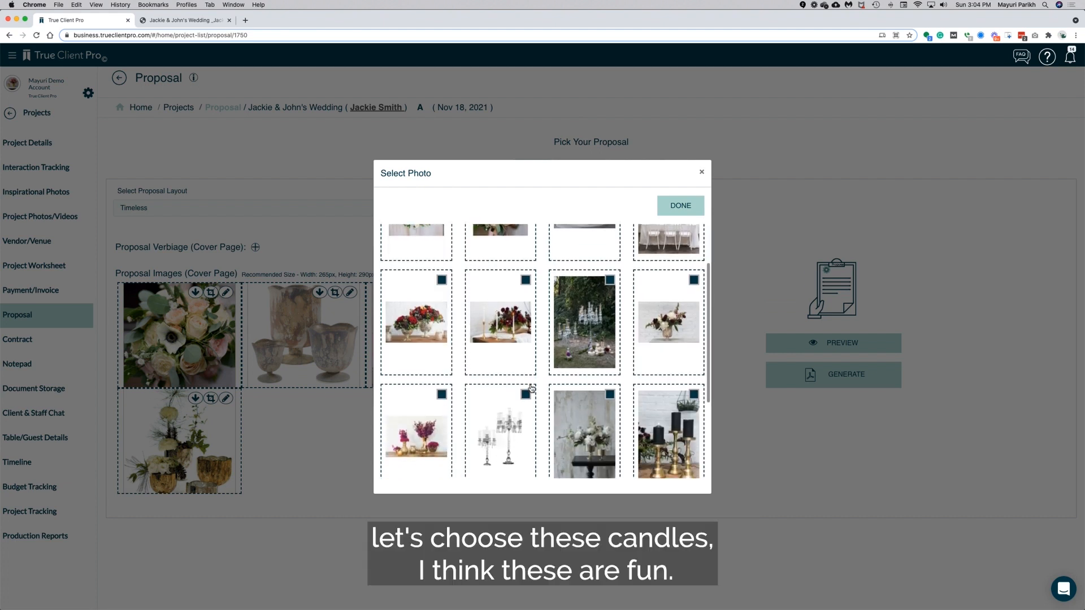
pyautogui.click(694, 394)
pyautogui.click(681, 205)
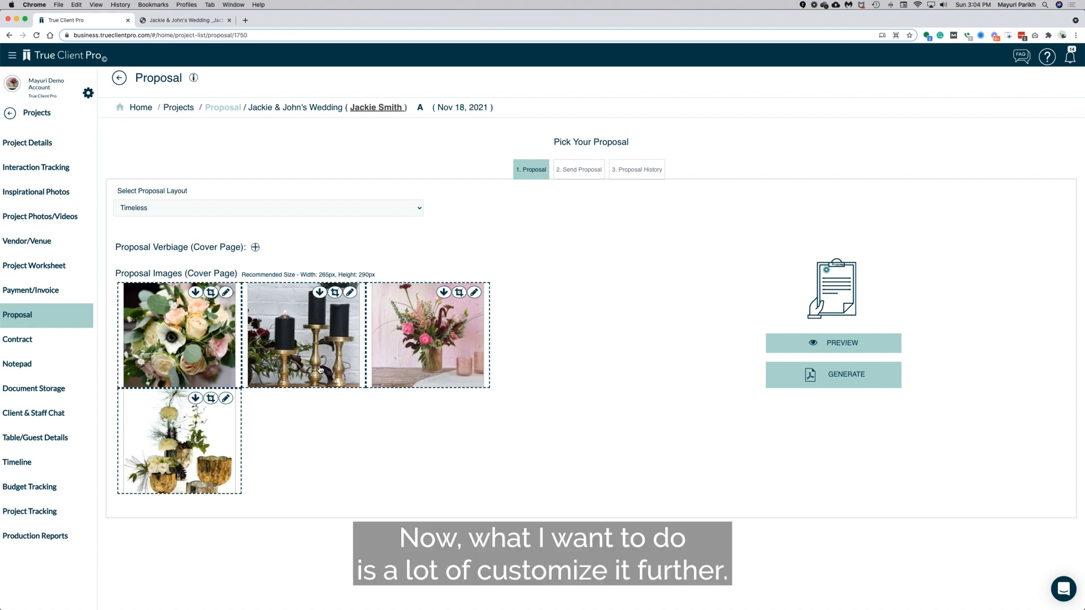
# Step: Add cover page verbiage with the couple's first names and the date 9/18/21 on a second line, and save it
pyautogui.click(256, 247)
pyautogui.click(399, 320)
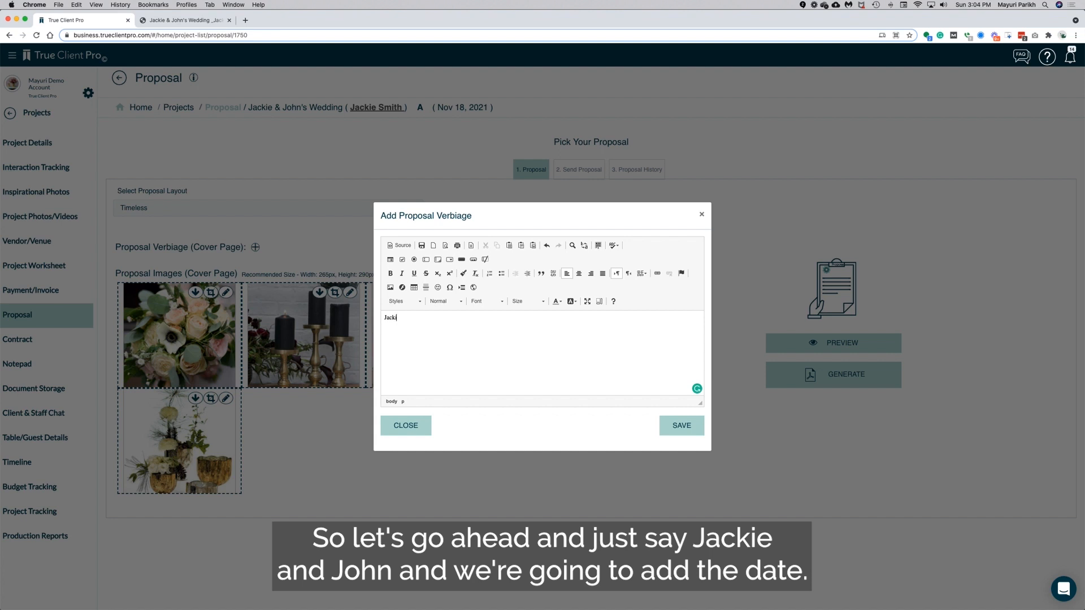
pyautogui.write('Jackie and John ')
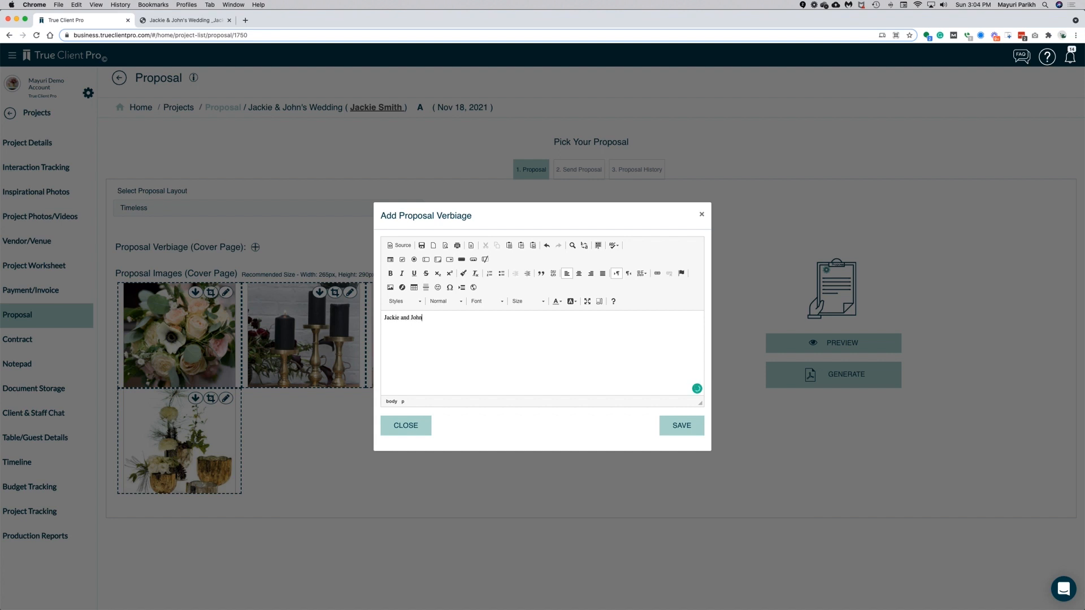
pyautogui.write('Nove')
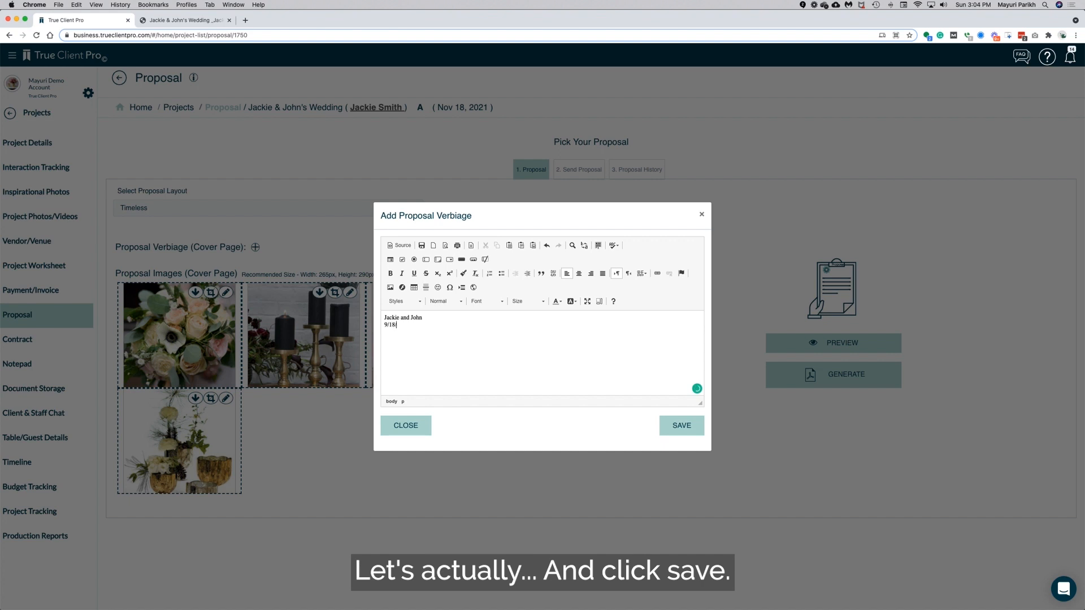
pyautogui.write('21')
pyautogui.click(681, 426)
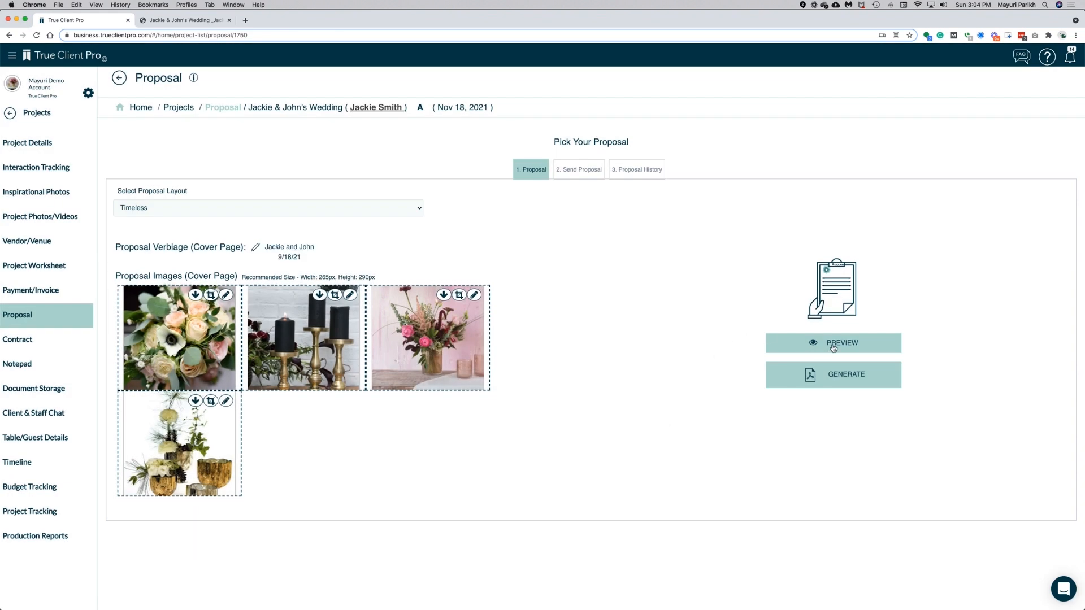
# Step: Preview the Timeless proposal and examine the page with the four cover images and the custom verbiage
pyautogui.click(832, 346)
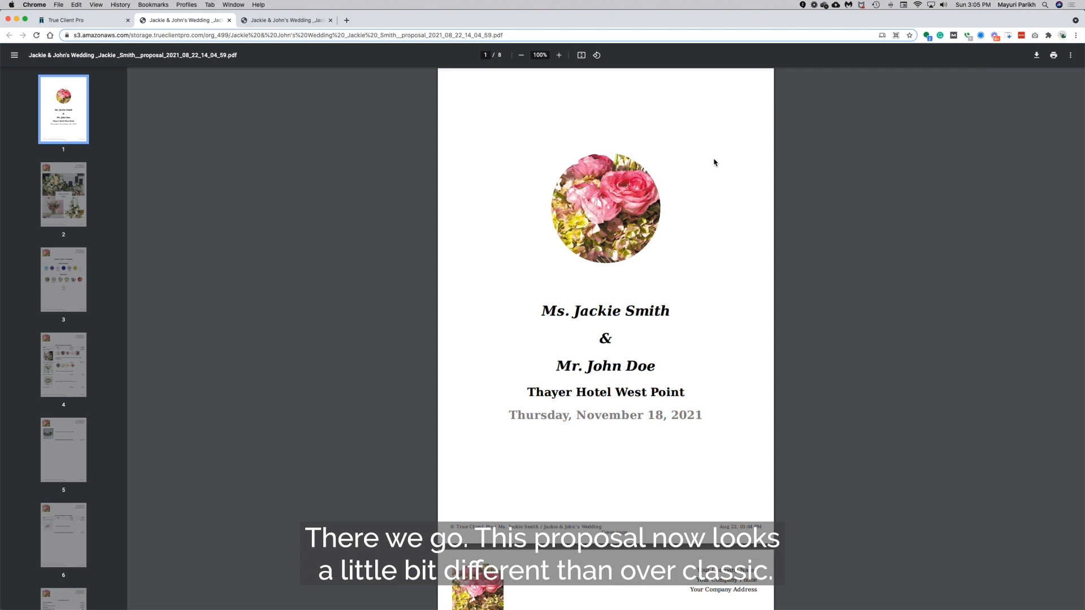
pyautogui.scroll(-10, 714, 163)
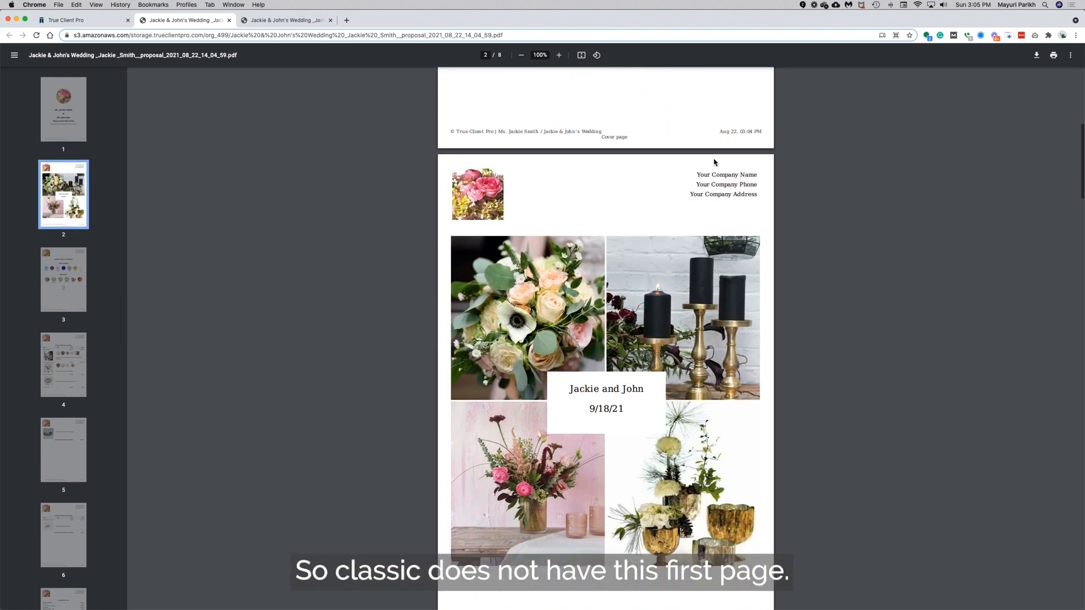
pyautogui.scroll(-1, 714, 162)
pyautogui.scroll(-1, 713, 162)
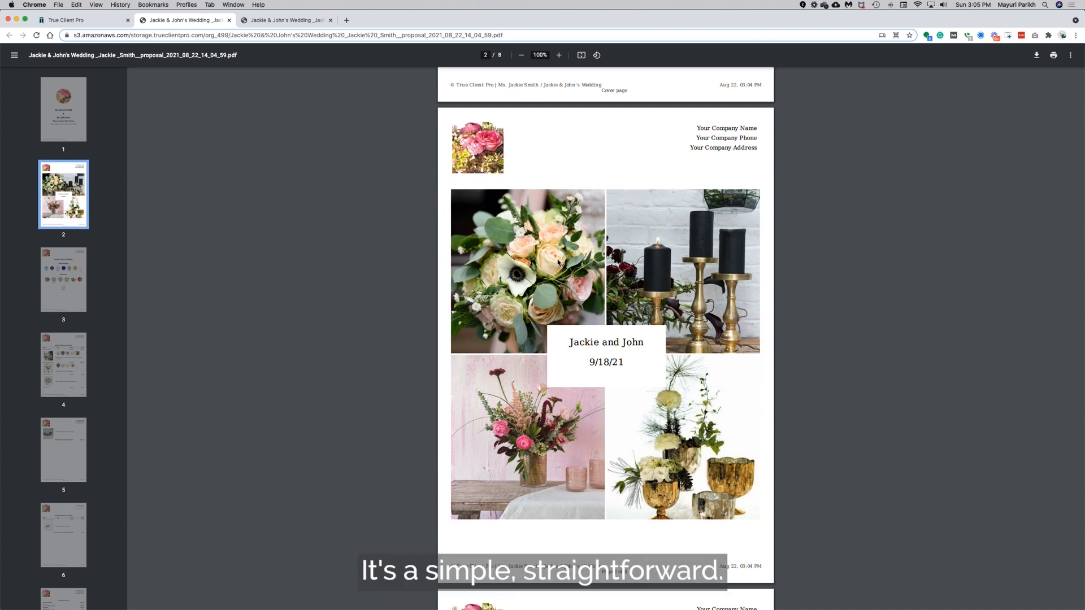
# Step: Look through the remaining pages of the Timeless preview, from the color palette and elements to the bridal personal flowers
pyautogui.scroll(-1, 557, 262)
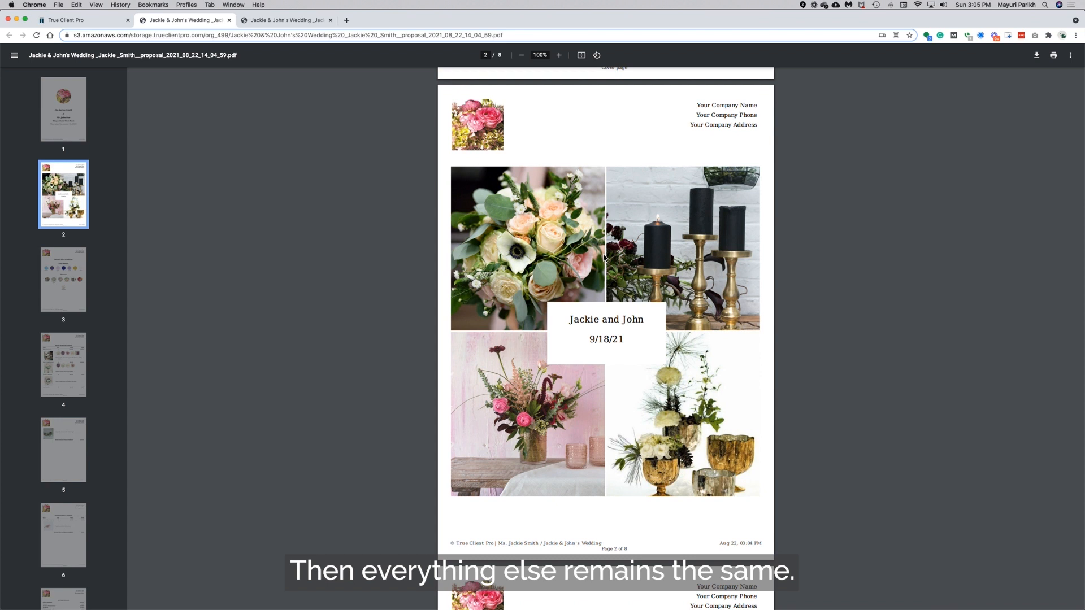
pyautogui.scroll(-8, 603, 257)
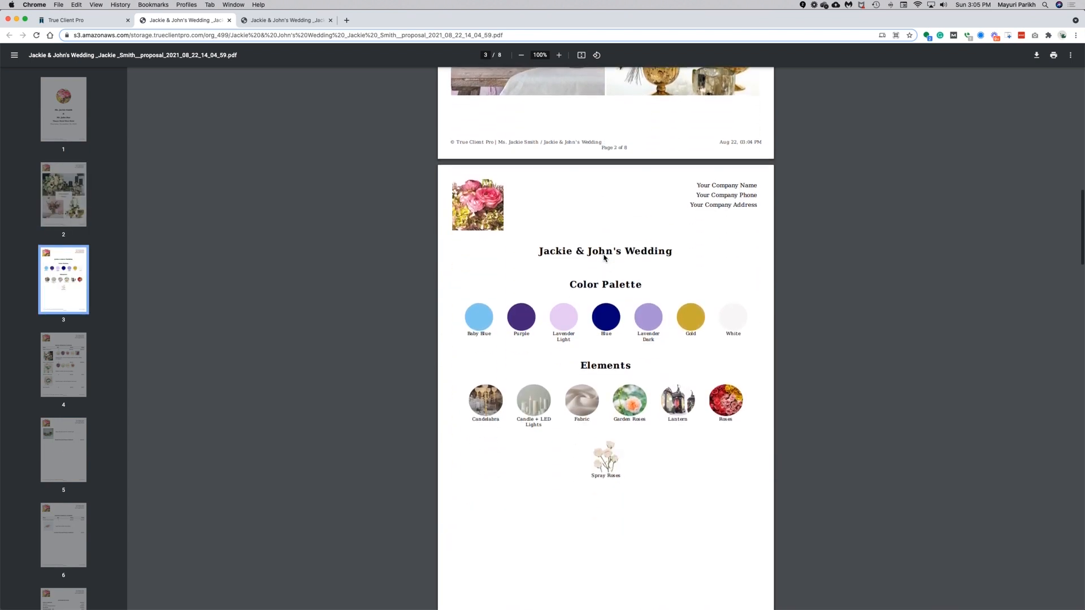
pyautogui.scroll(-10, 604, 258)
pyautogui.scroll(-10, 604, 258)
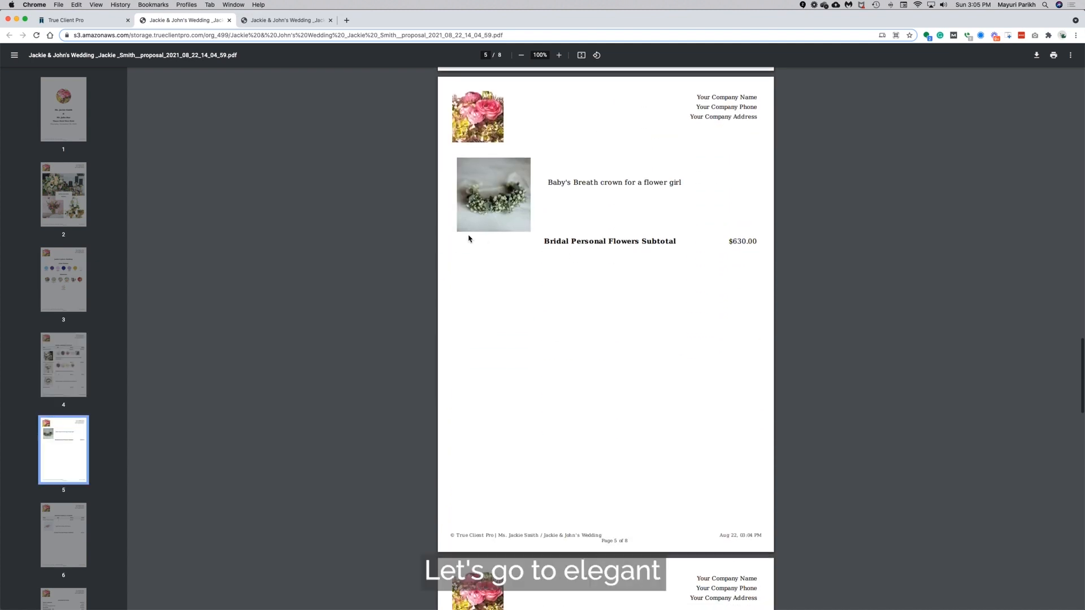
# Step: Switch the proposal layout to Elegance and replace its cover image with the inspirational photo of three stone-vase arrangements on a gray background
pyautogui.click(115, 21)
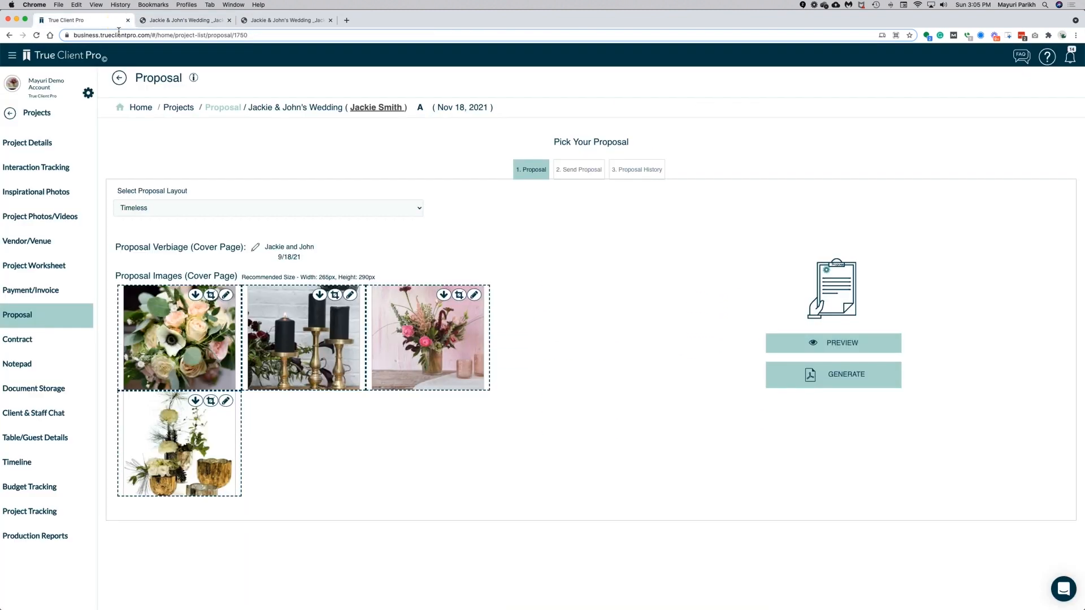
pyautogui.click(226, 208)
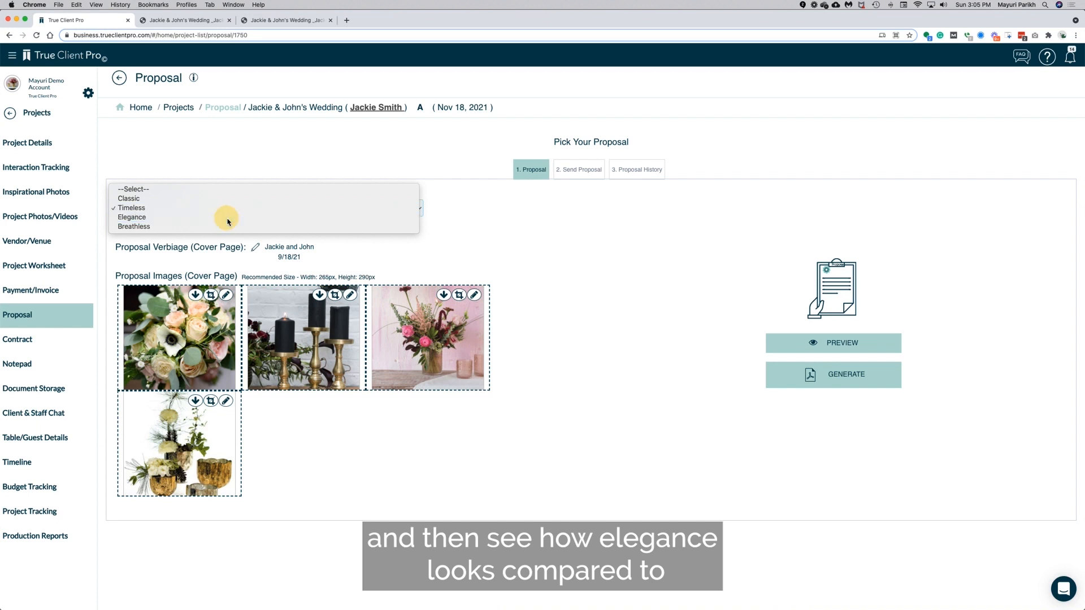
pyautogui.click(227, 218)
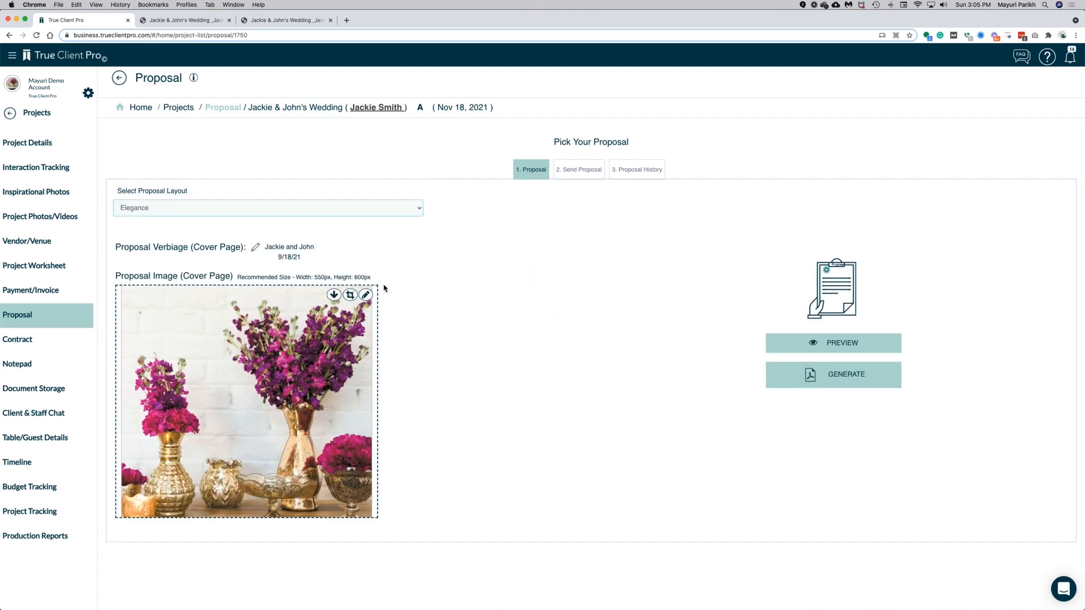
pyautogui.click(366, 295)
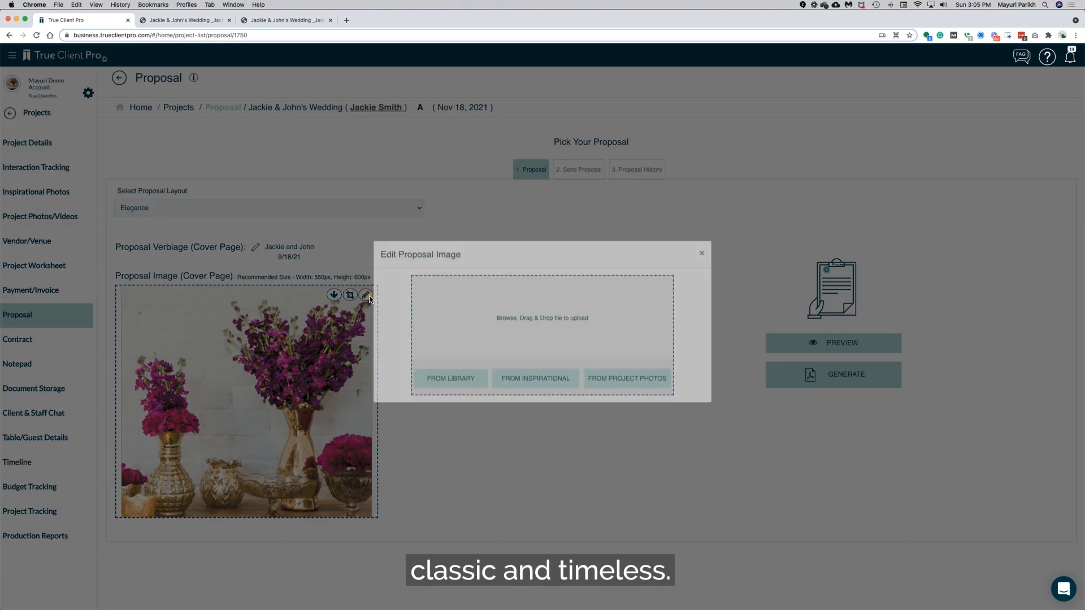
pyautogui.click(555, 389)
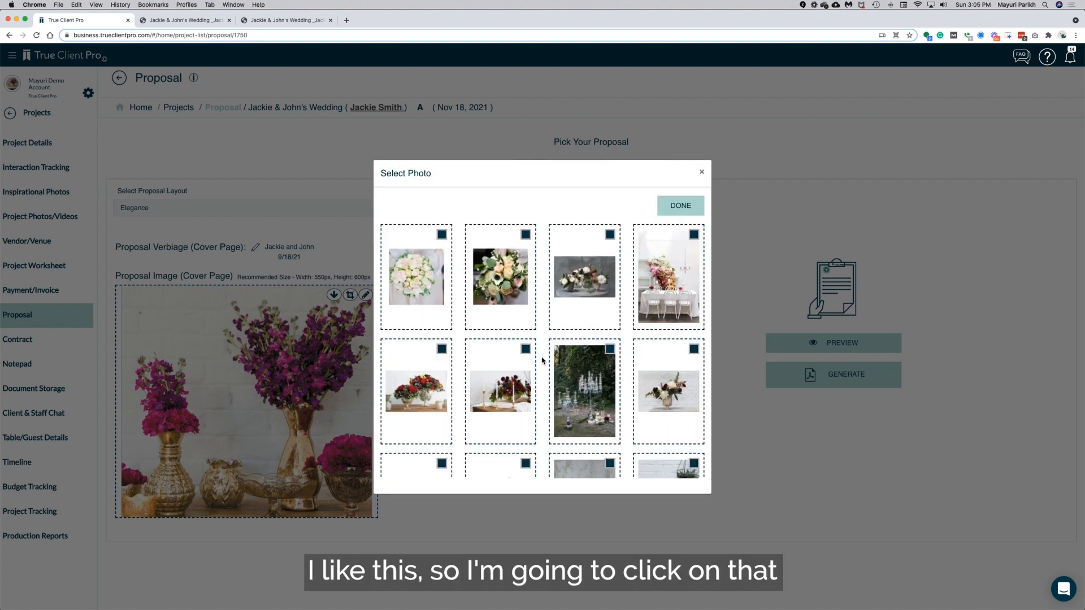
pyautogui.click(610, 235)
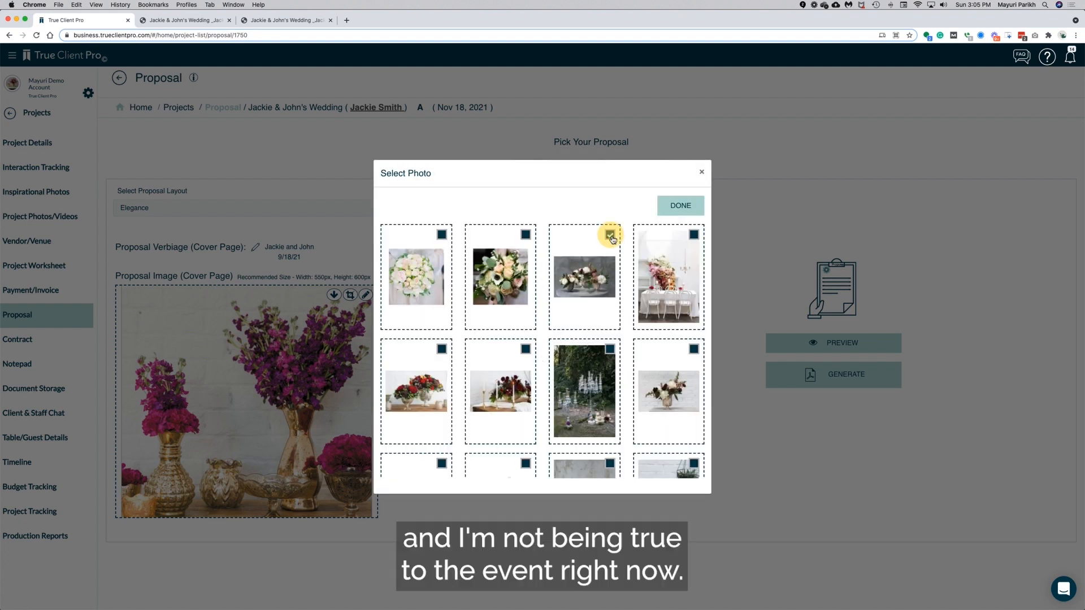
pyautogui.click(673, 208)
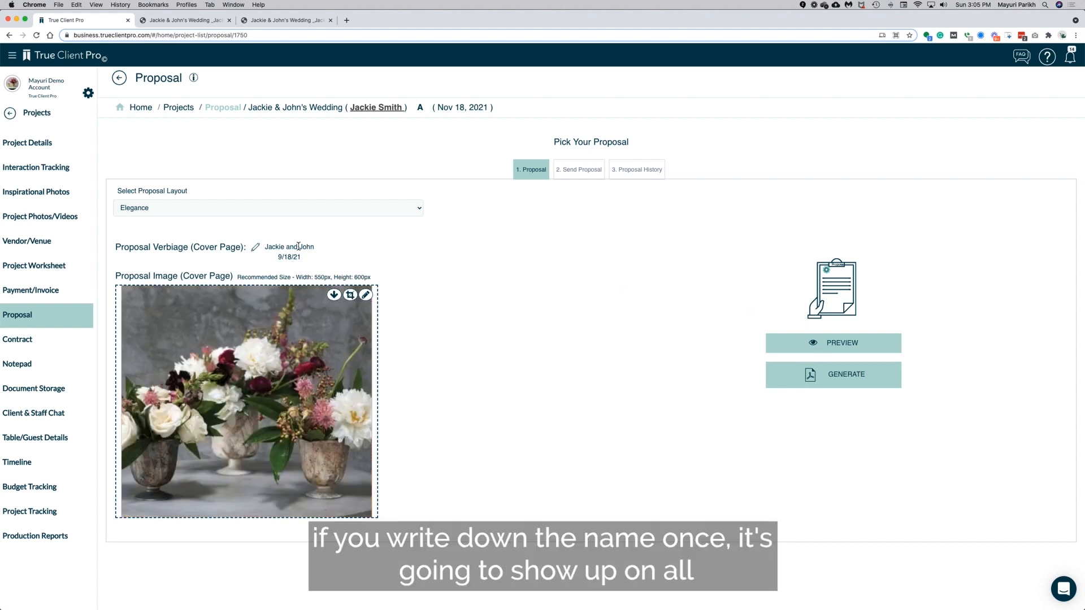
# Step: Preview the Elegance proposal and examine the single-image page with the carried-over verbiage, then the pages up to the bridal personal flowers
pyautogui.moveTo(312, 258); pyautogui.dragTo(264, 246)
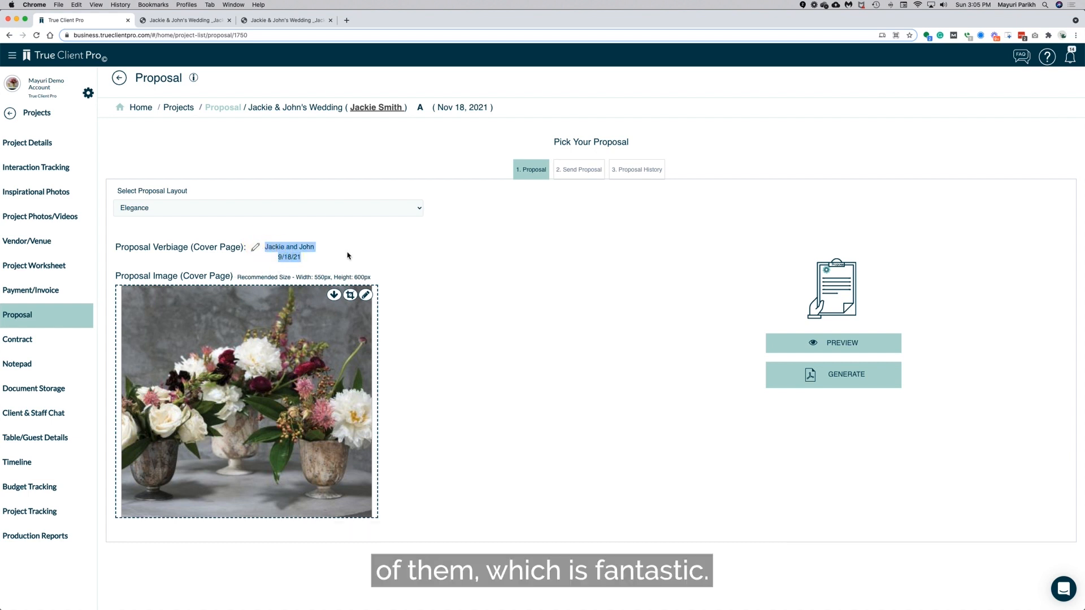
pyautogui.click(823, 346)
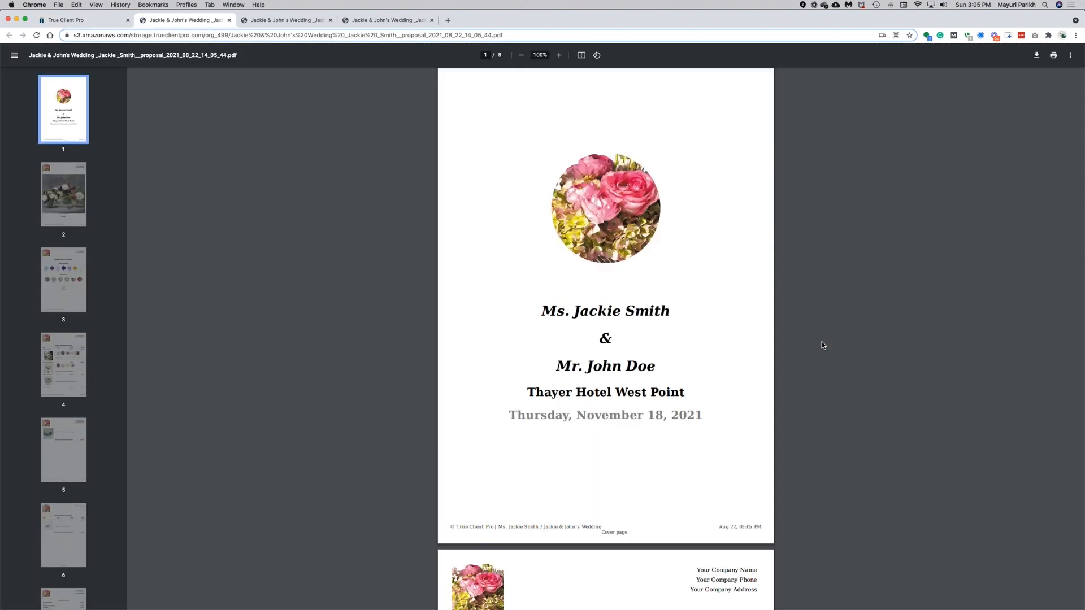
pyautogui.scroll(-7, 819, 339)
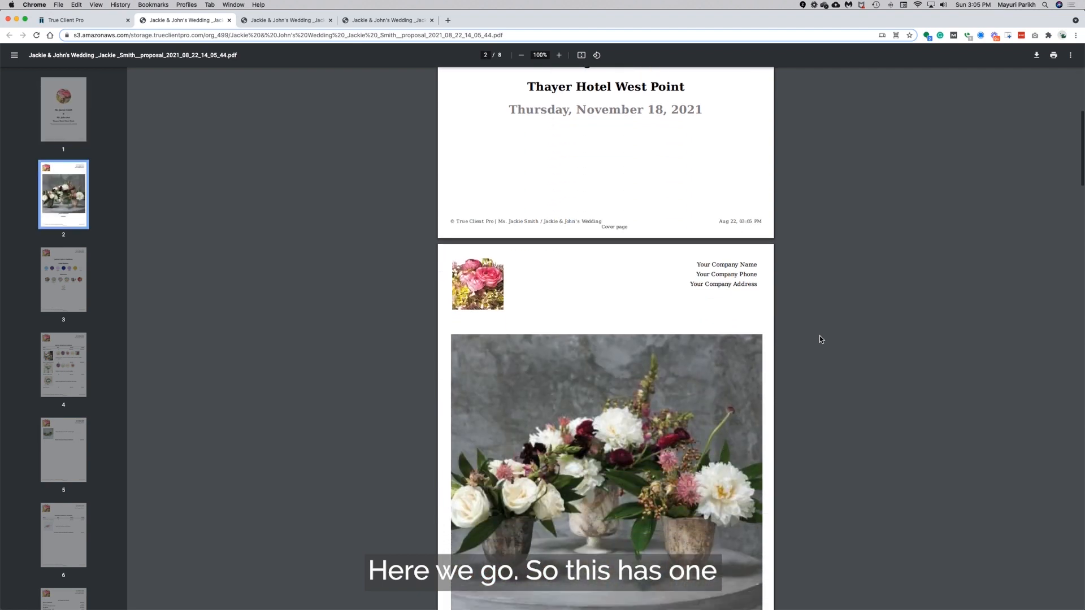
pyautogui.scroll(-2, 819, 335)
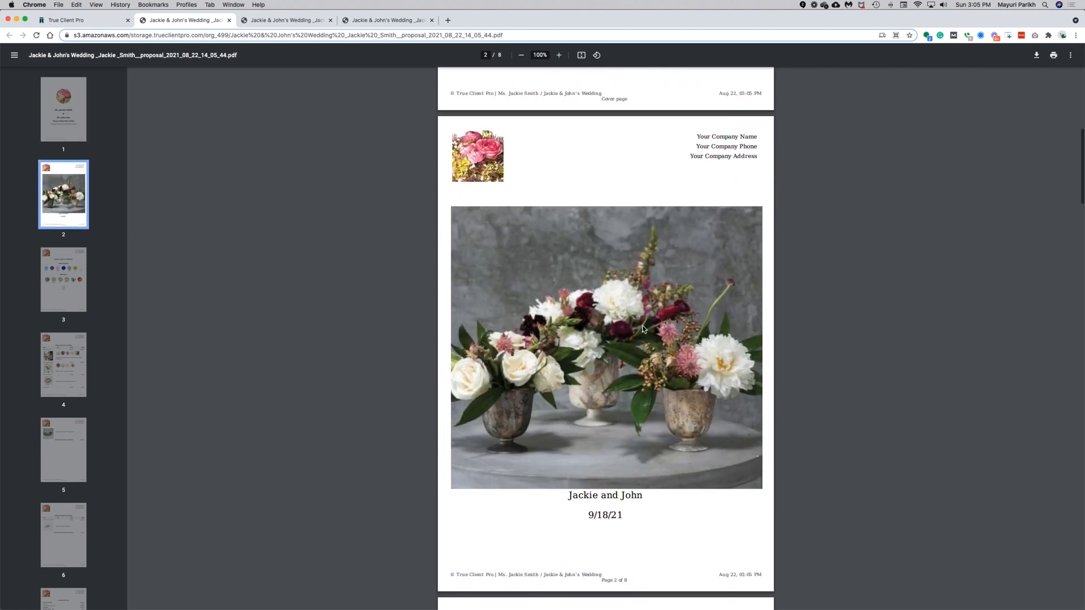
pyautogui.scroll(-1, 643, 327)
pyautogui.scroll(-8, 642, 328)
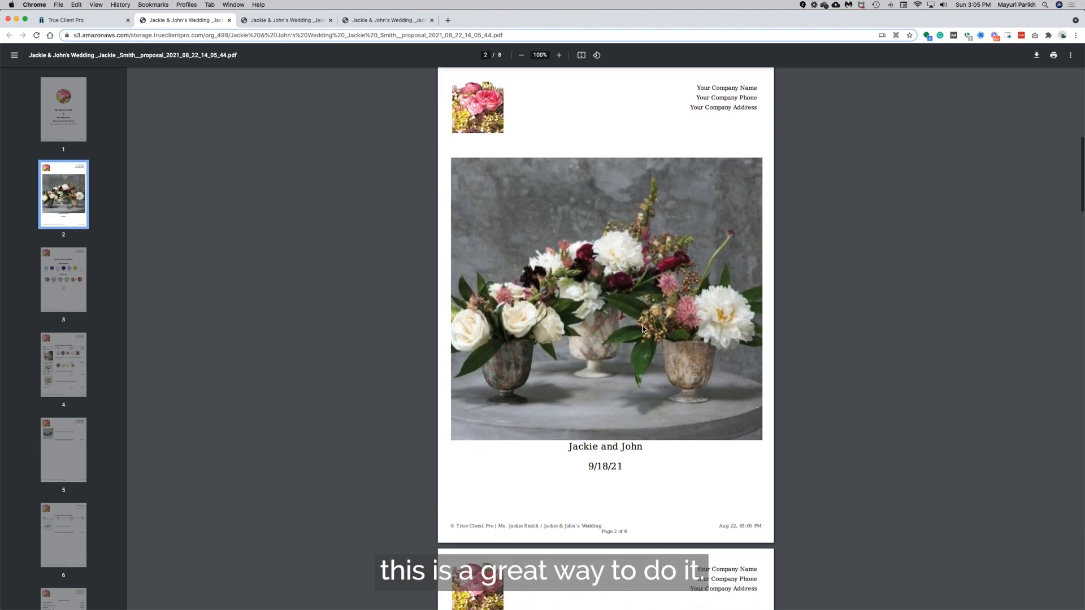
pyautogui.scroll(-14, 642, 328)
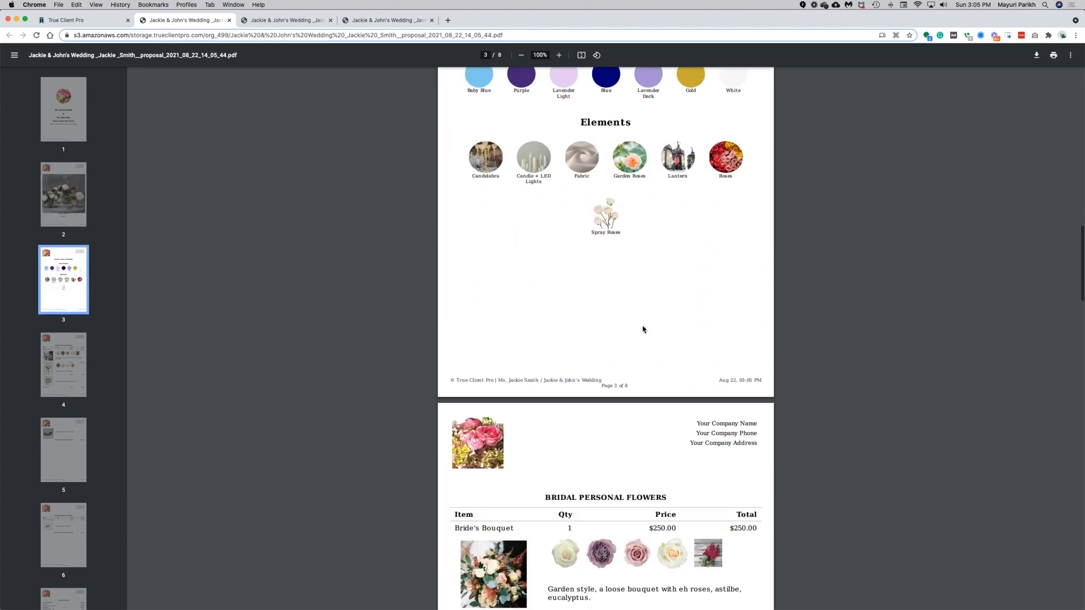
pyautogui.scroll(-1, 642, 328)
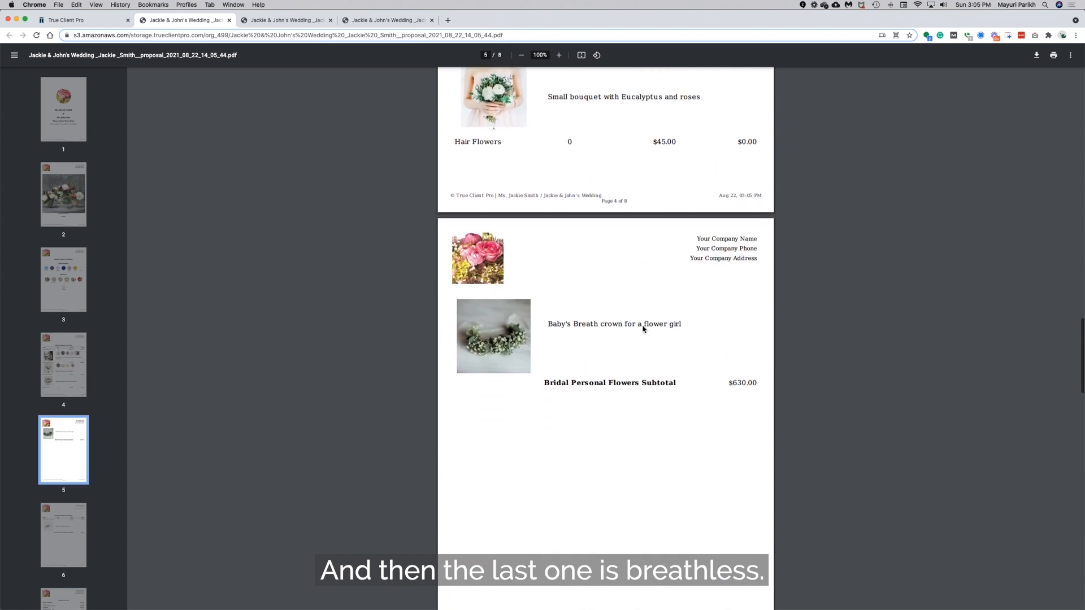
# Step: Return to the proposal settings and switch the proposal layout to Breathless
pyautogui.click(100, 25)
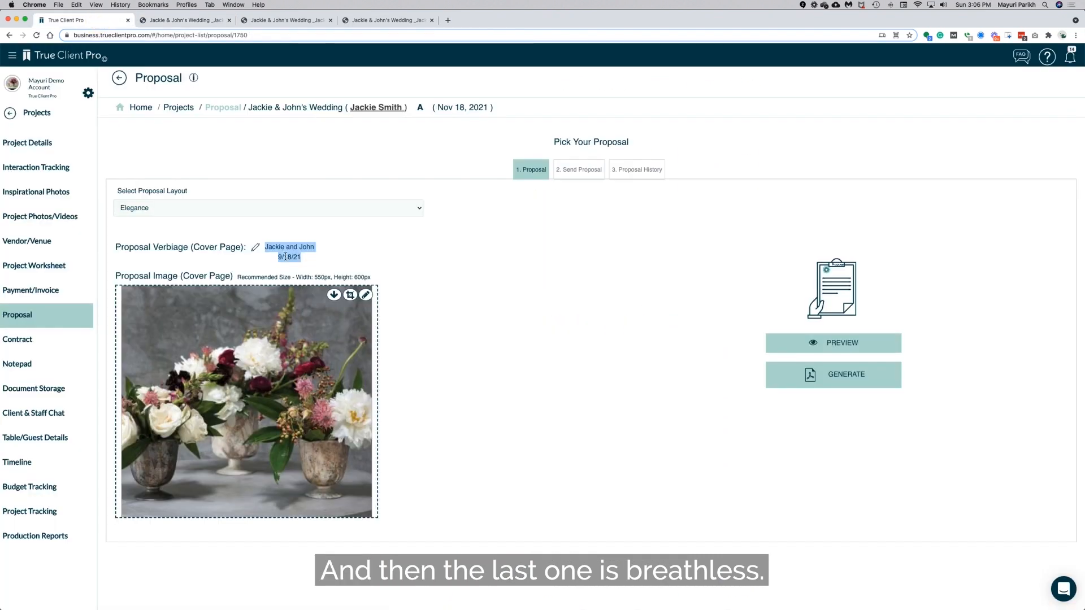
pyautogui.click(263, 209)
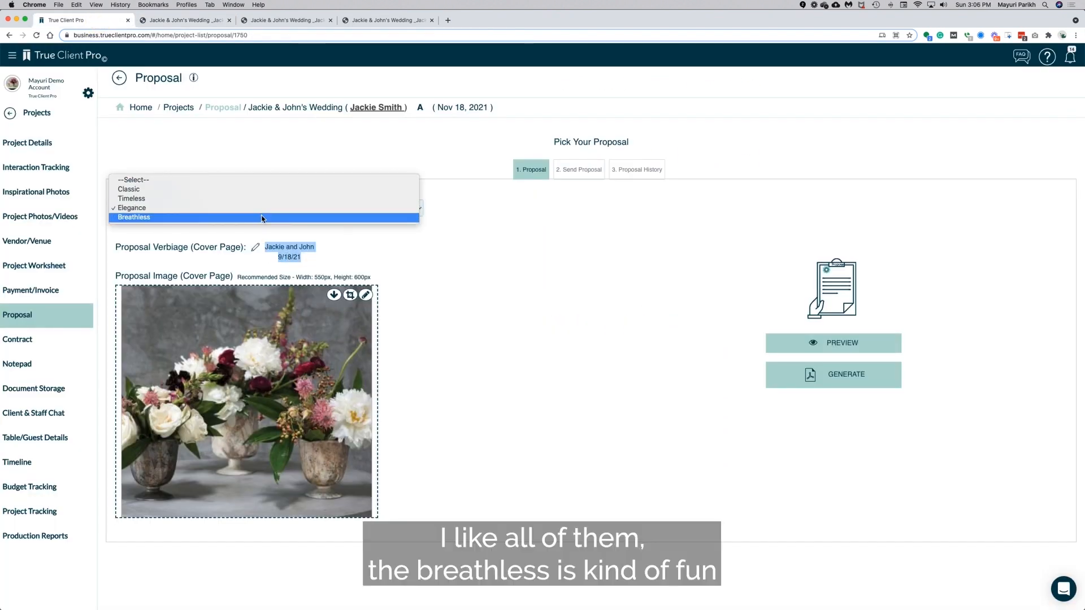
pyautogui.click(263, 218)
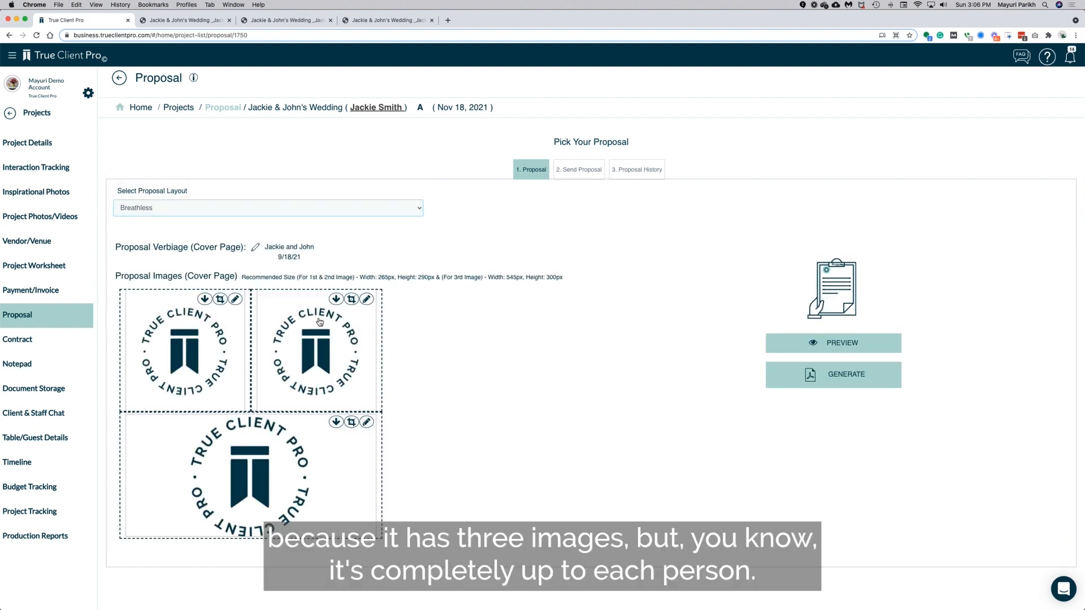
# Step: Replace the first Breathless cover image with the Accent Decor Products library photo of white flowers in rose-gold vases against white brick
pyautogui.click(235, 299)
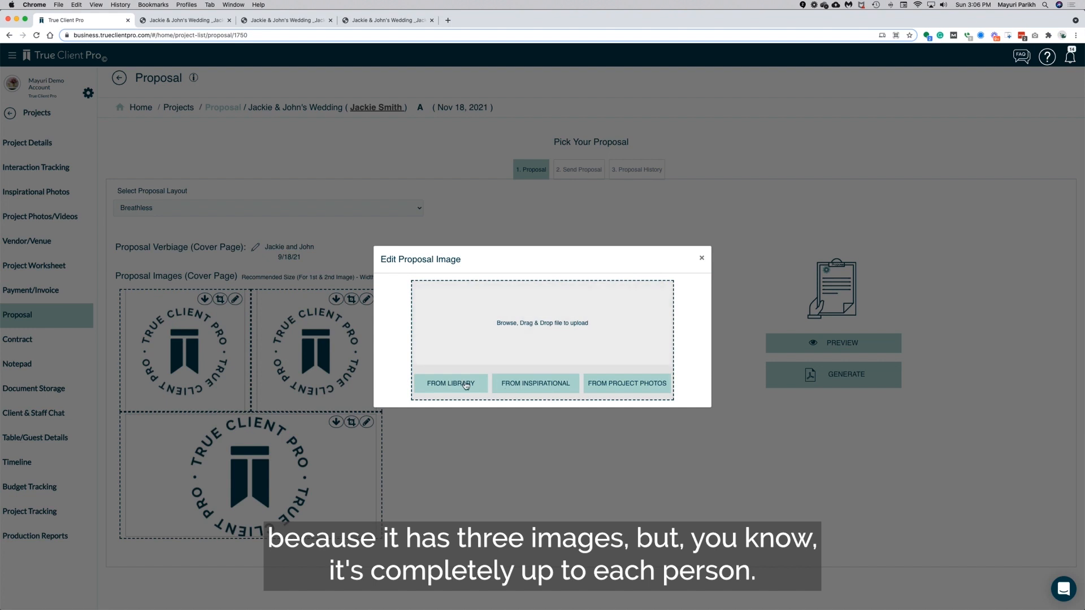
pyautogui.click(465, 385)
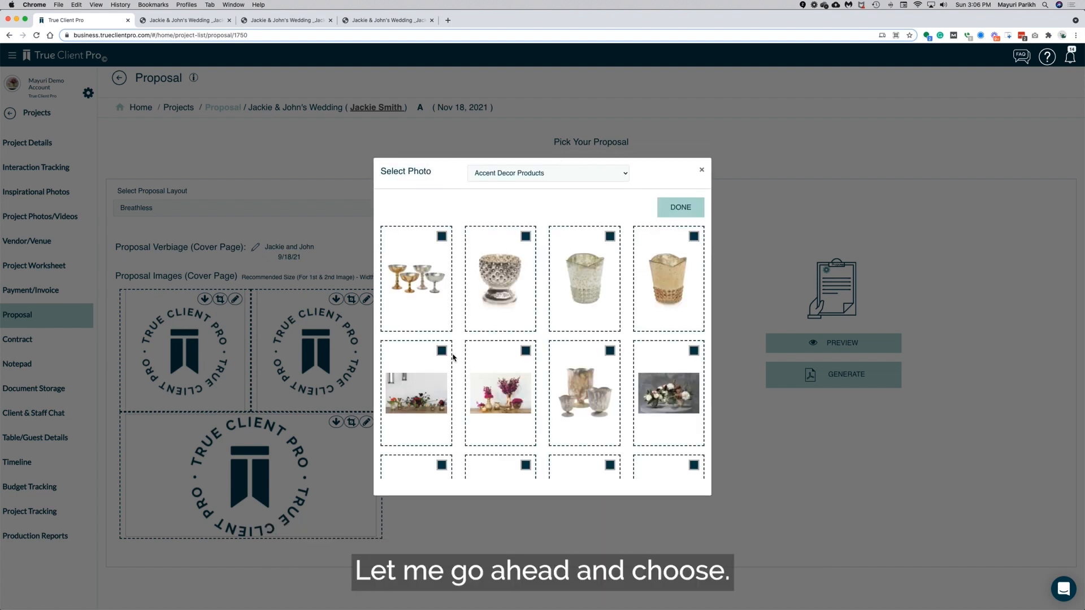
pyautogui.scroll(-5, 602, 366)
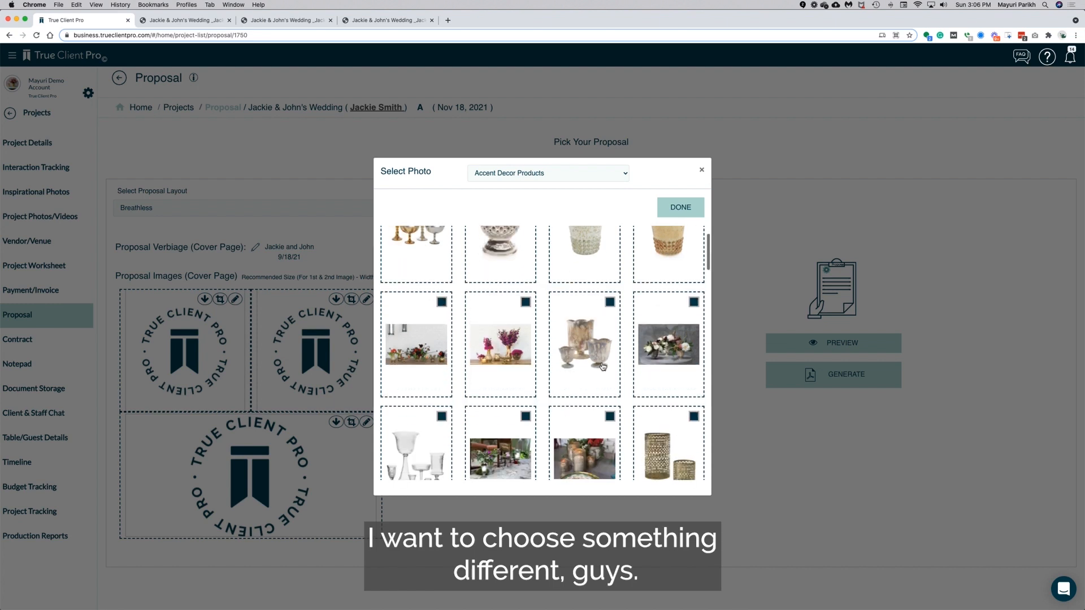
pyautogui.scroll(-3, 602, 366)
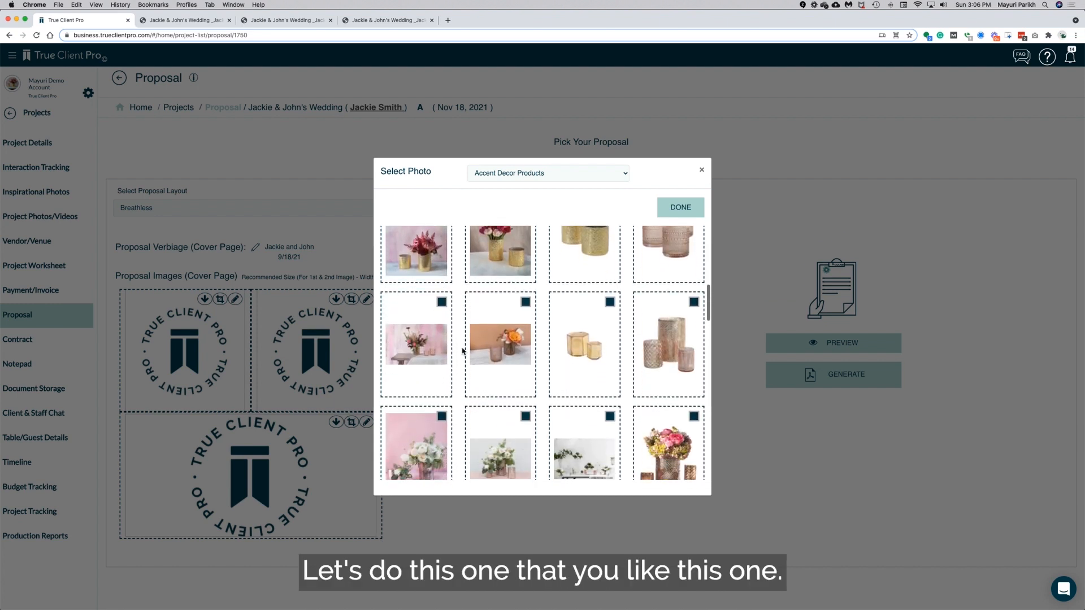
pyautogui.click(441, 398)
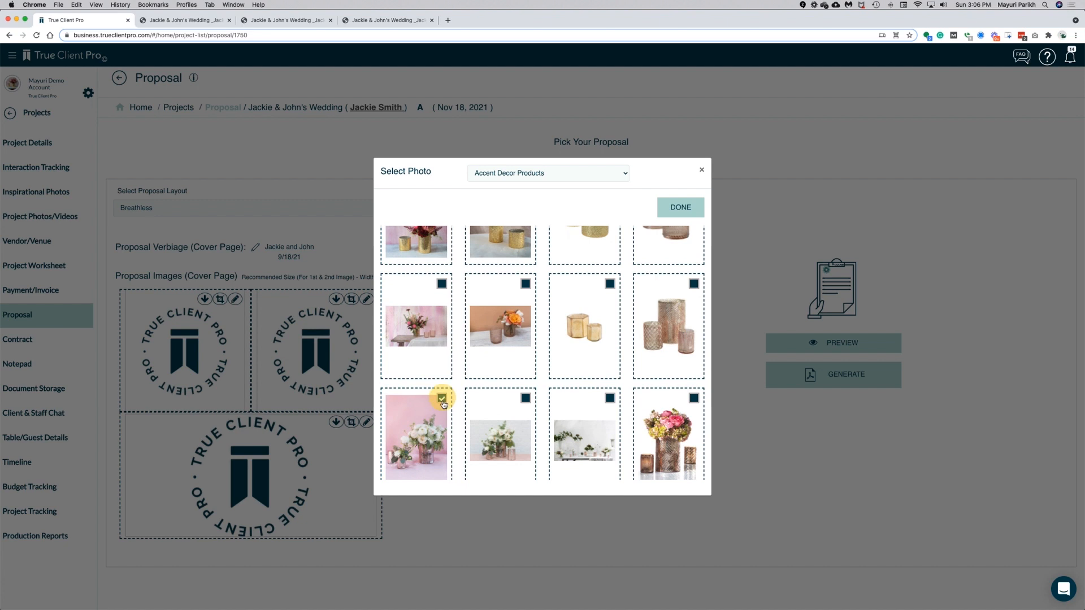
pyautogui.click(525, 398)
pyautogui.click(680, 211)
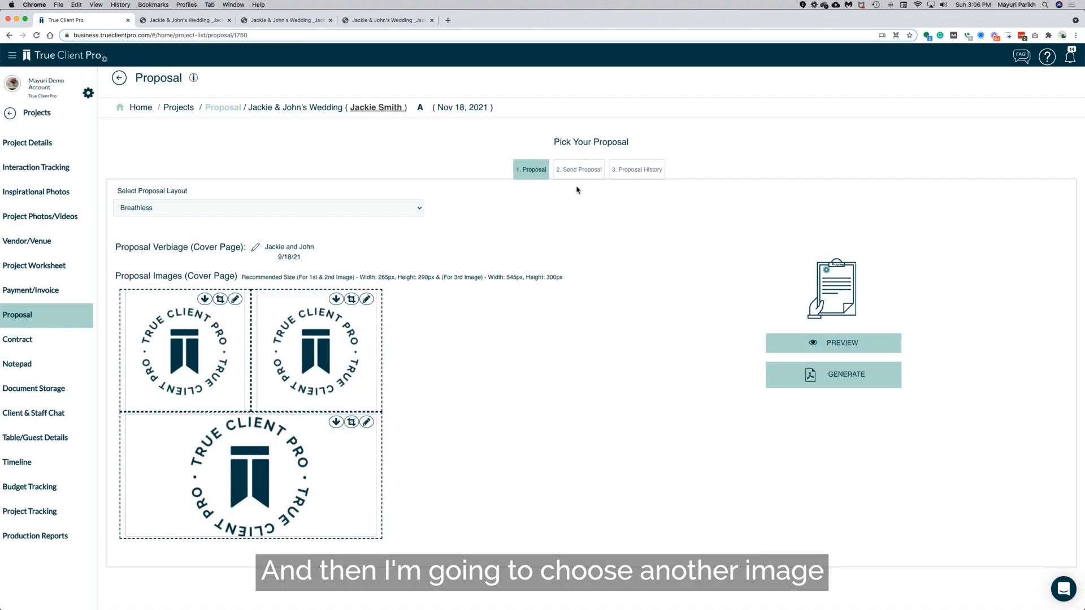
# Step: Replace the second Breathless cover image with the inspirational photo of the round white and blush bouquet
pyautogui.click(366, 299)
pyautogui.click(523, 388)
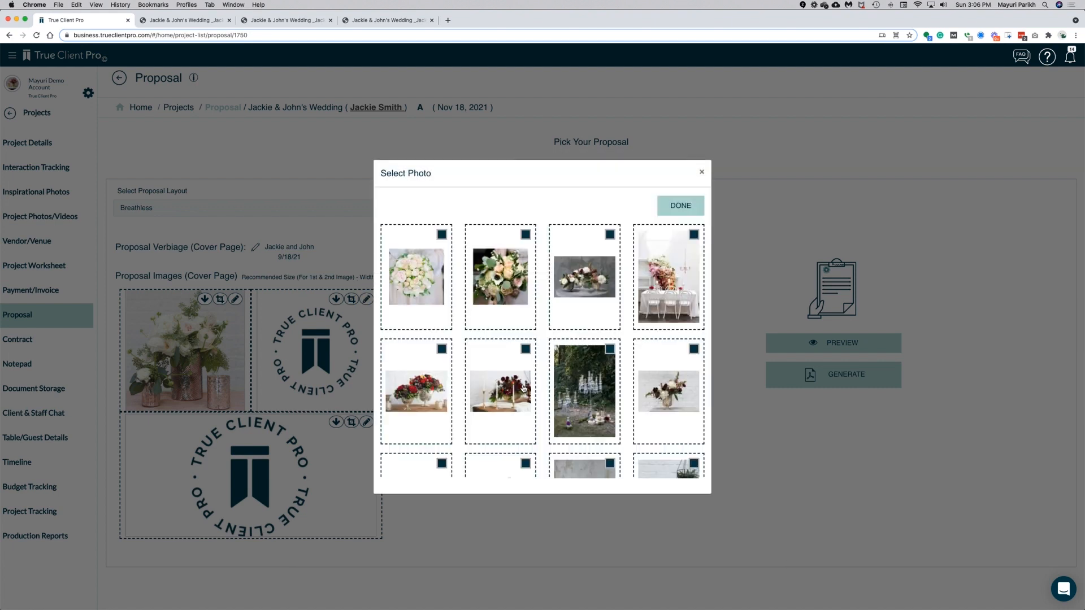
pyautogui.click(442, 235)
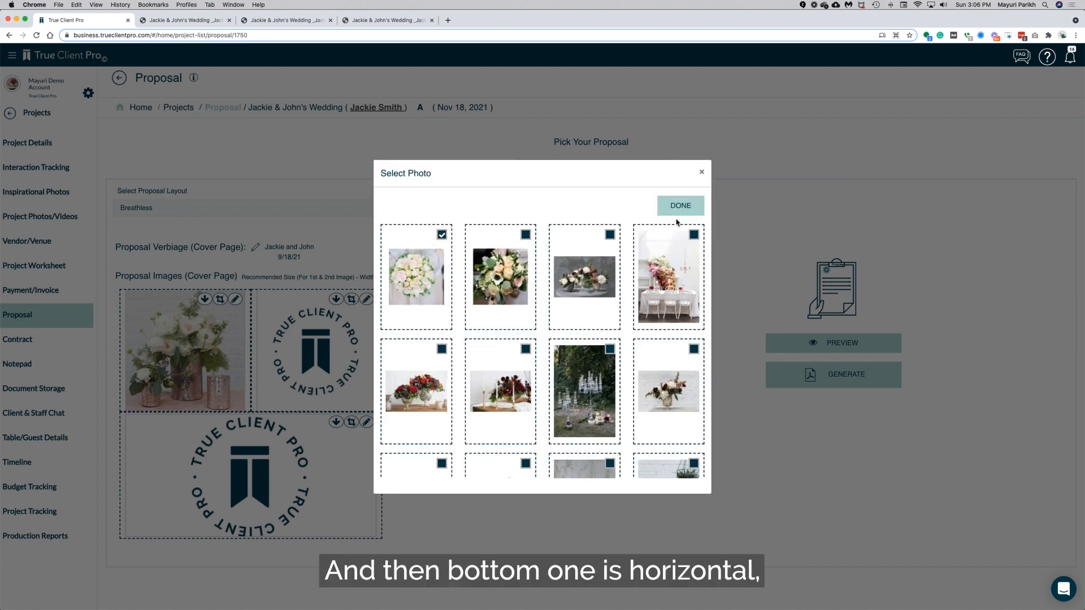
pyautogui.click(678, 206)
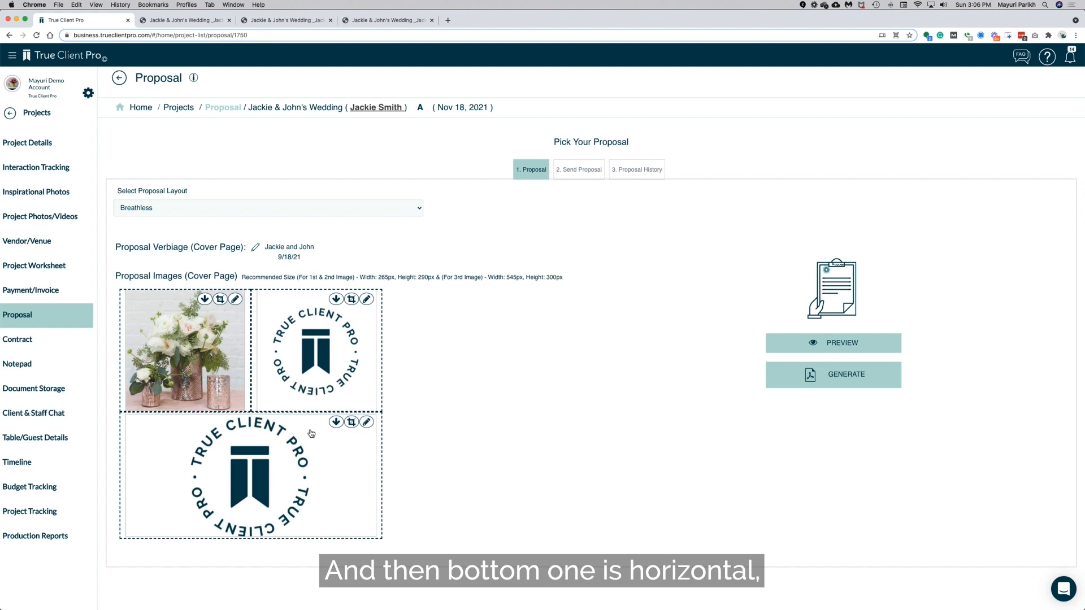
# Step: Replace the third, wide cover image with the horizontal inspirational photo of burgundy flowers and white taper candles
pyautogui.click(366, 422)
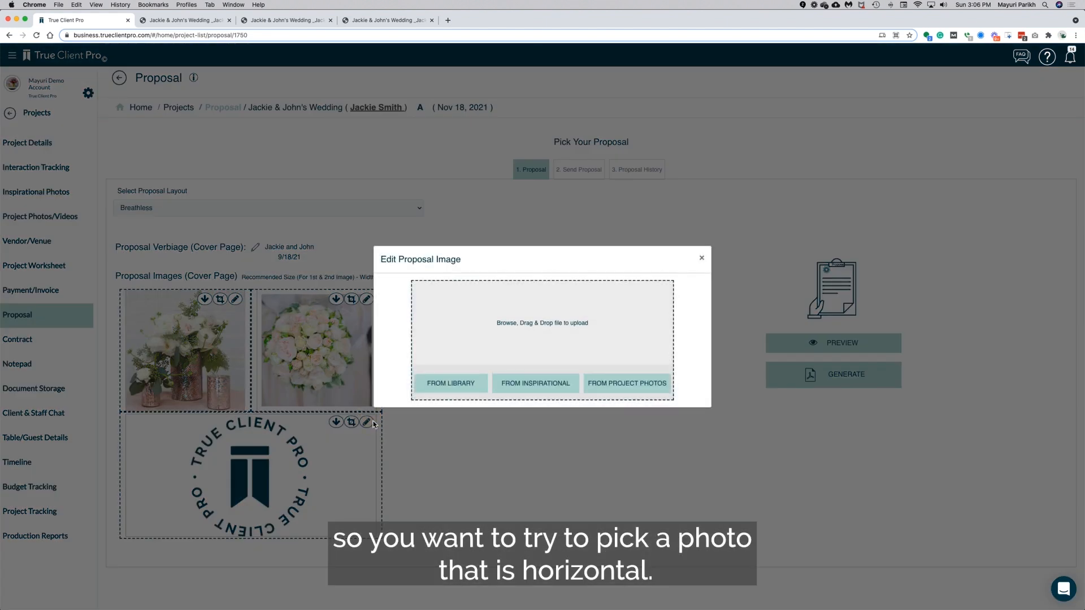
pyautogui.click(531, 389)
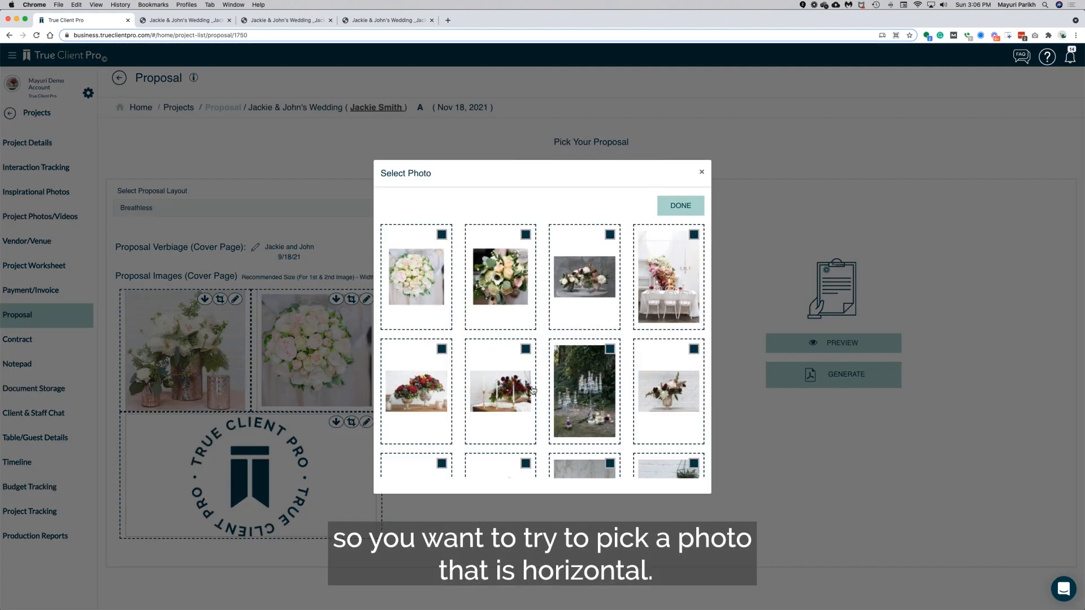
pyautogui.click(525, 349)
pyautogui.click(681, 207)
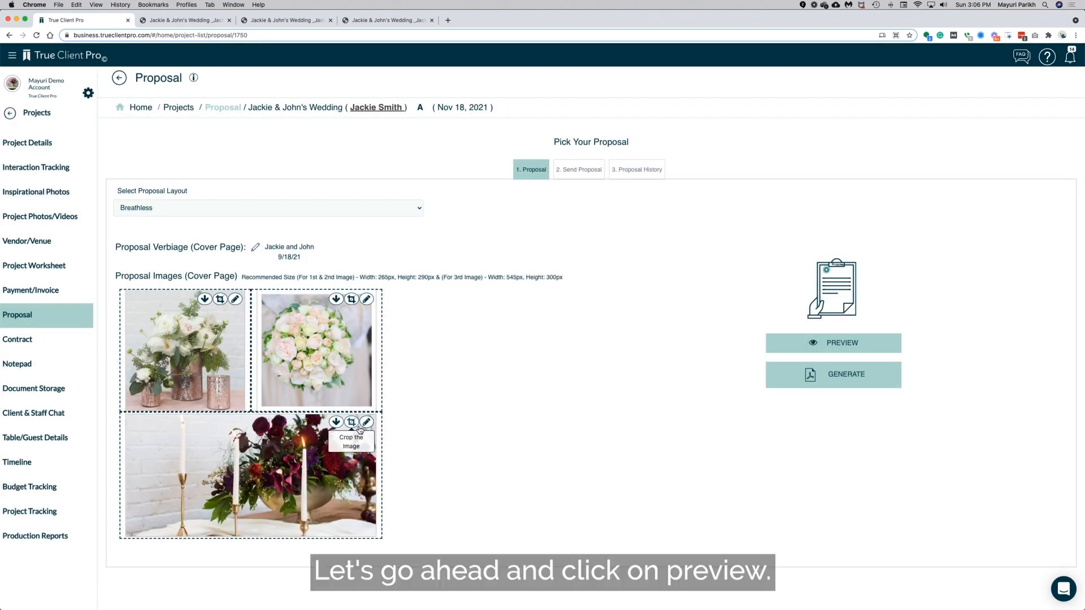
# Step: Preview the Breathless proposal and check how the three cover images line up around the verbiage
pyautogui.click(819, 346)
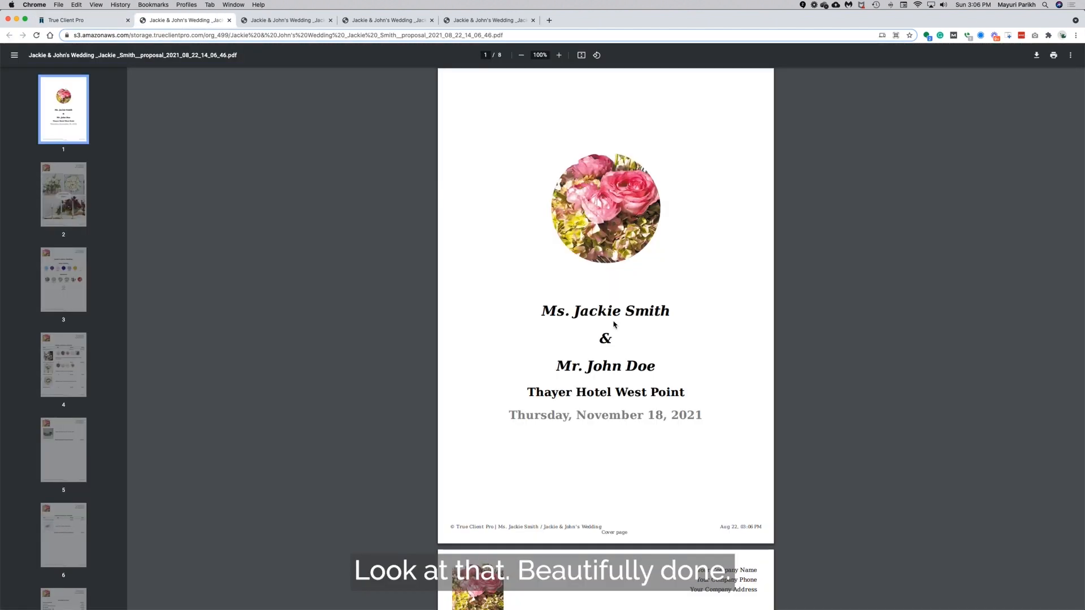
pyautogui.scroll(-7, 614, 323)
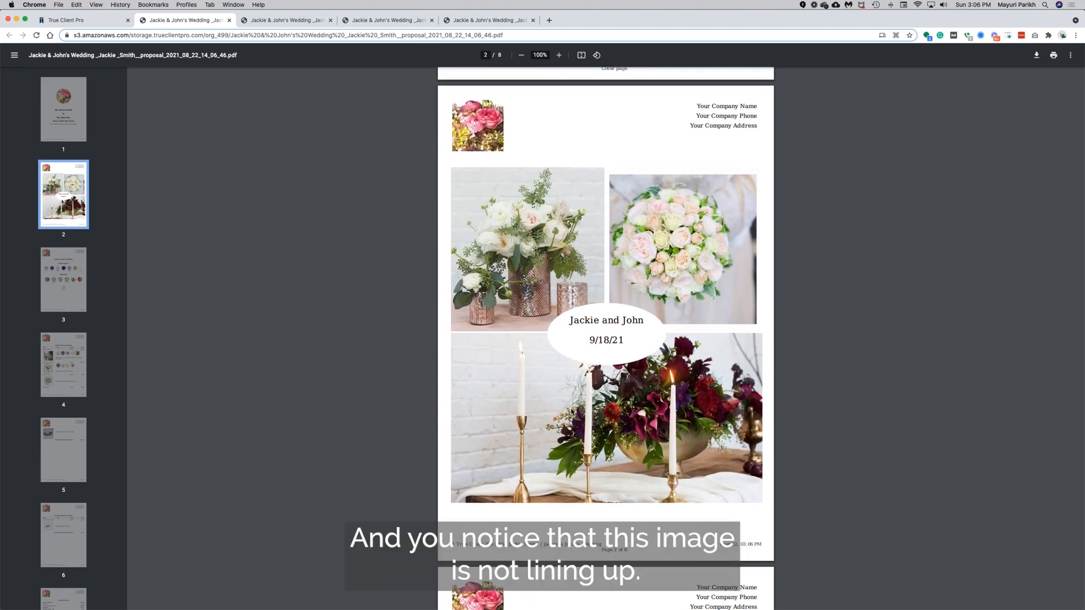
pyautogui.scroll(-2, 572, 411)
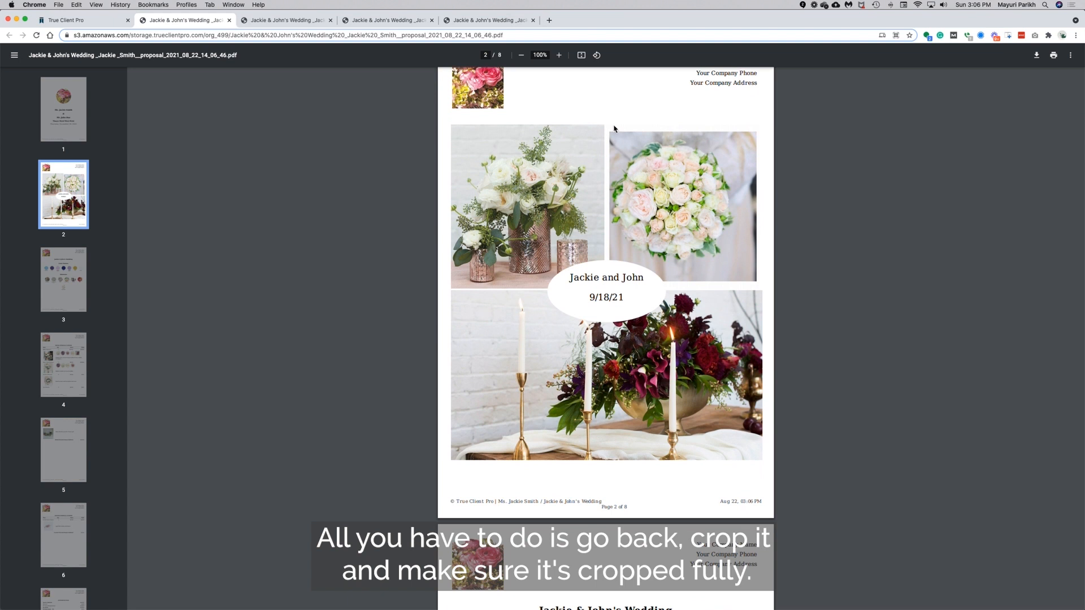
# Step: Recrop the second Breathless cover image, the round bouquet, to nearly its full frame at about 627 × 640 px and save it
pyautogui.click(109, 22)
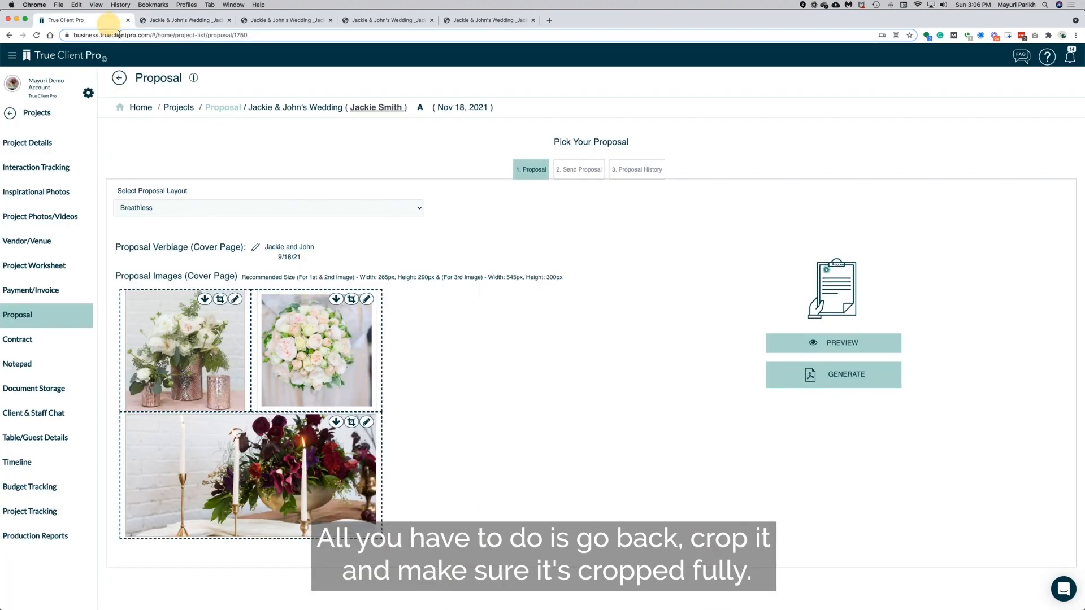
pyautogui.click(354, 302)
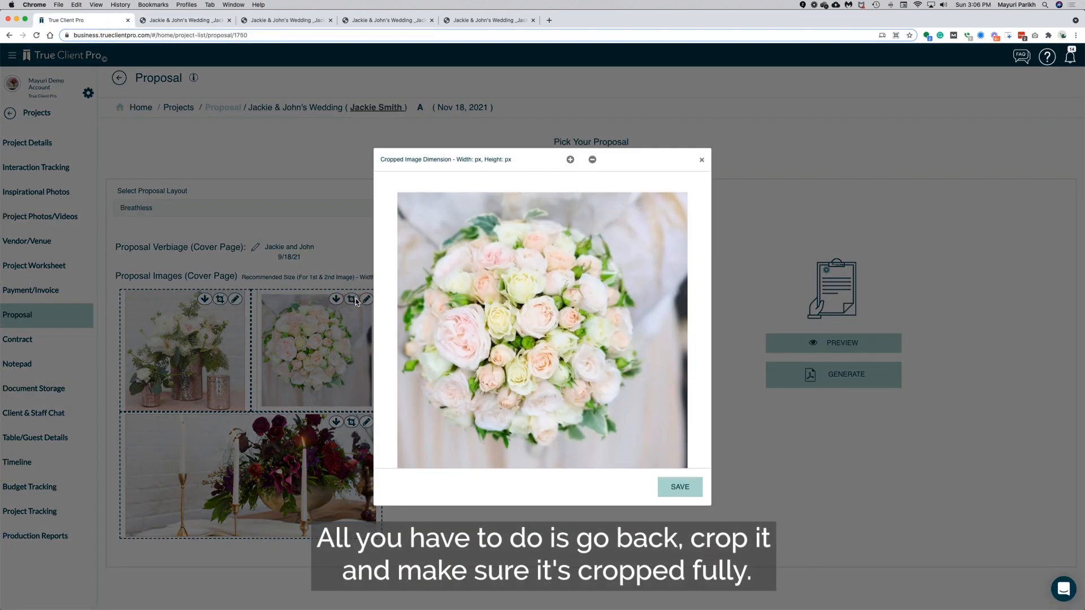
pyautogui.moveTo(477, 285); pyautogui.dragTo(462, 267)
pyautogui.moveTo(654, 429); pyautogui.dragTo(682, 463)
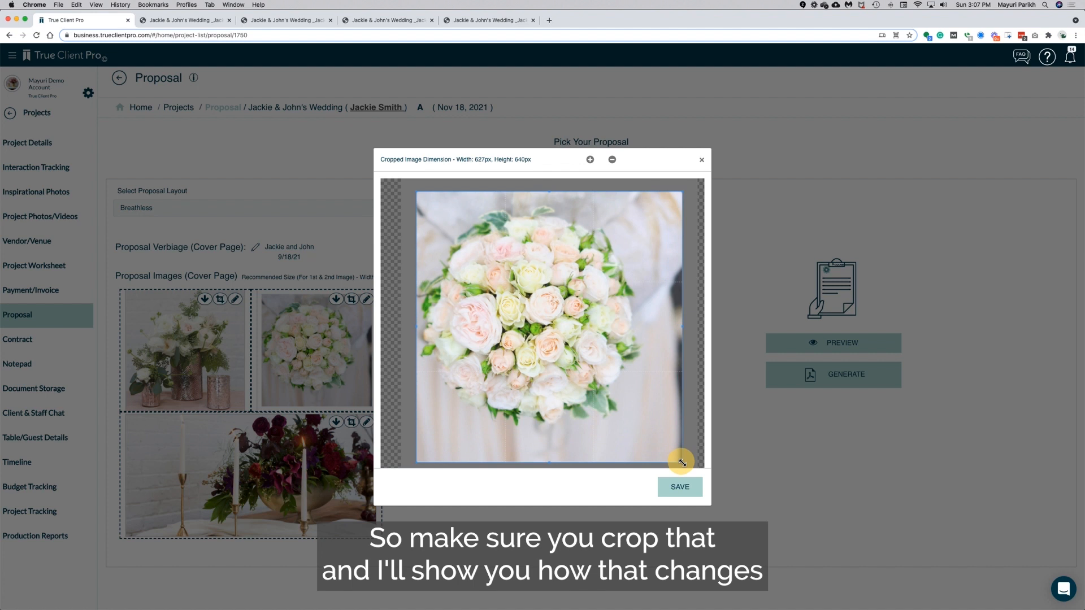
pyautogui.click(693, 490)
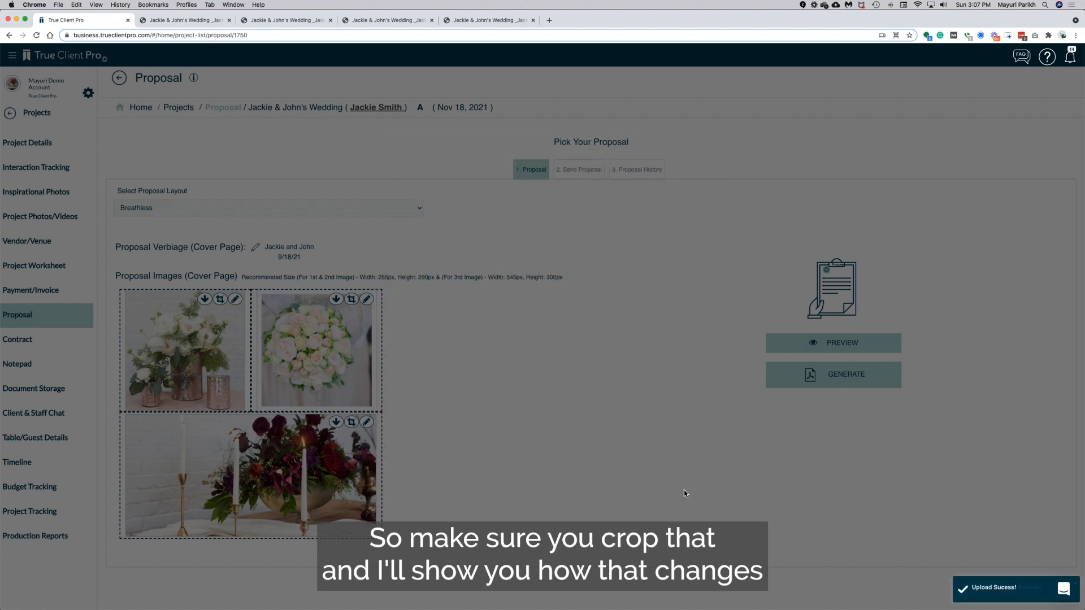
# Step: Preview the Breathless proposal again and check the cover image alignment, color palette, elements and bridal flowers pages
pyautogui.click(835, 342)
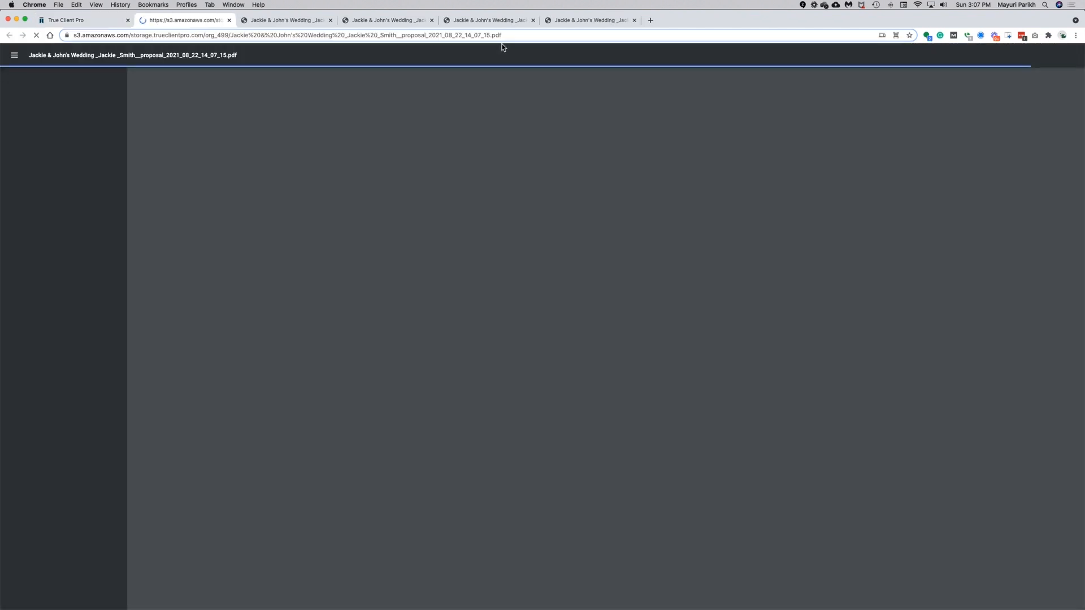
pyautogui.scroll(-2, 570, 218)
pyautogui.scroll(-6, 570, 218)
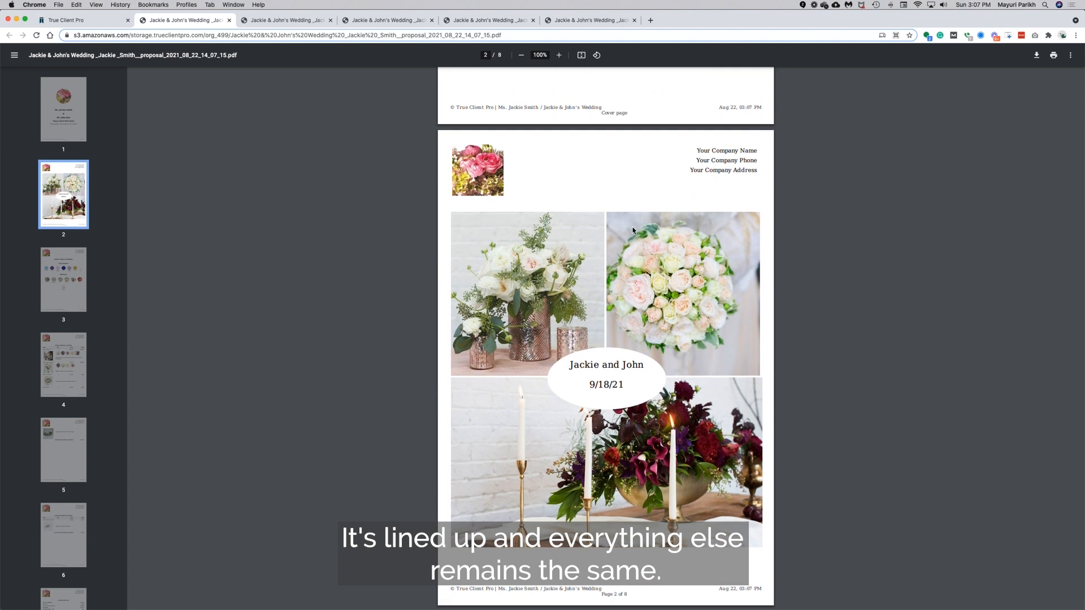
pyautogui.scroll(-9, 633, 230)
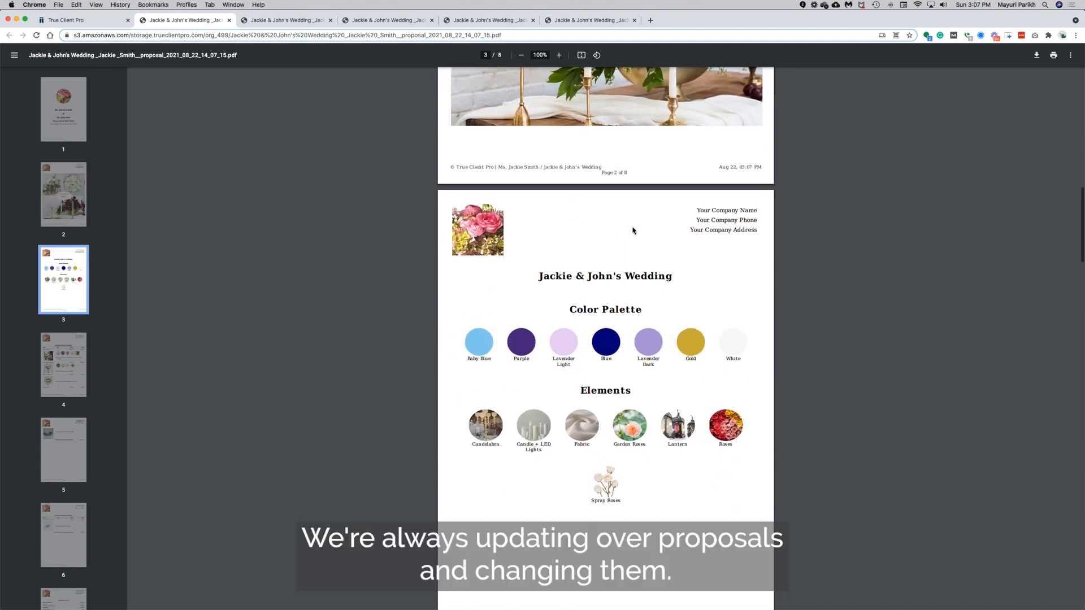
pyautogui.scroll(-6, 632, 230)
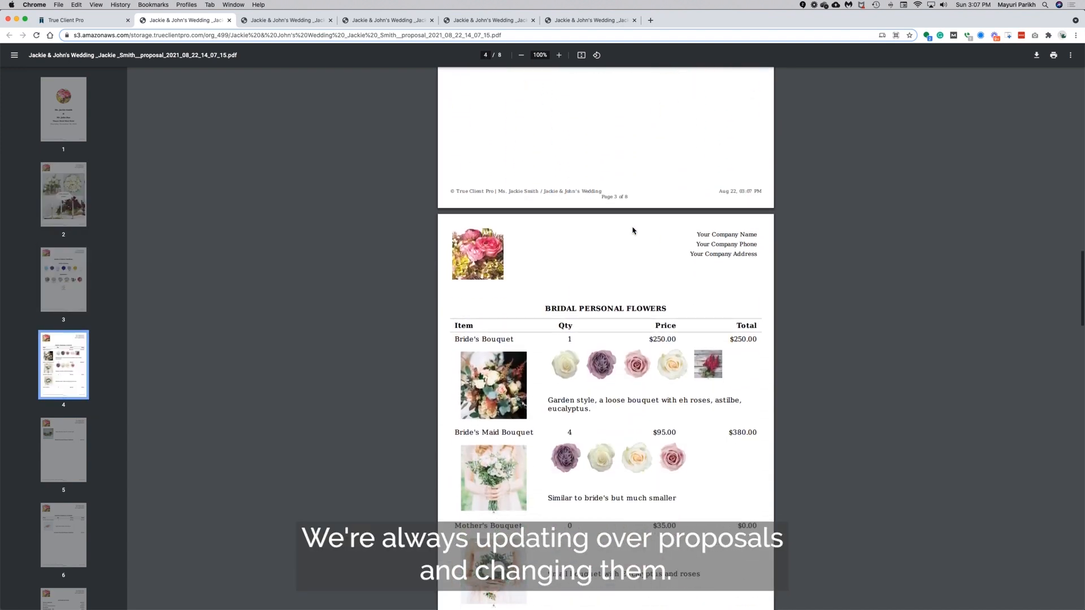
# Step: Open the company-wide Proposal Image settings and review the preset image requirements for the Timeless, Elegance and Breathless layouts
pyautogui.click(95, 25)
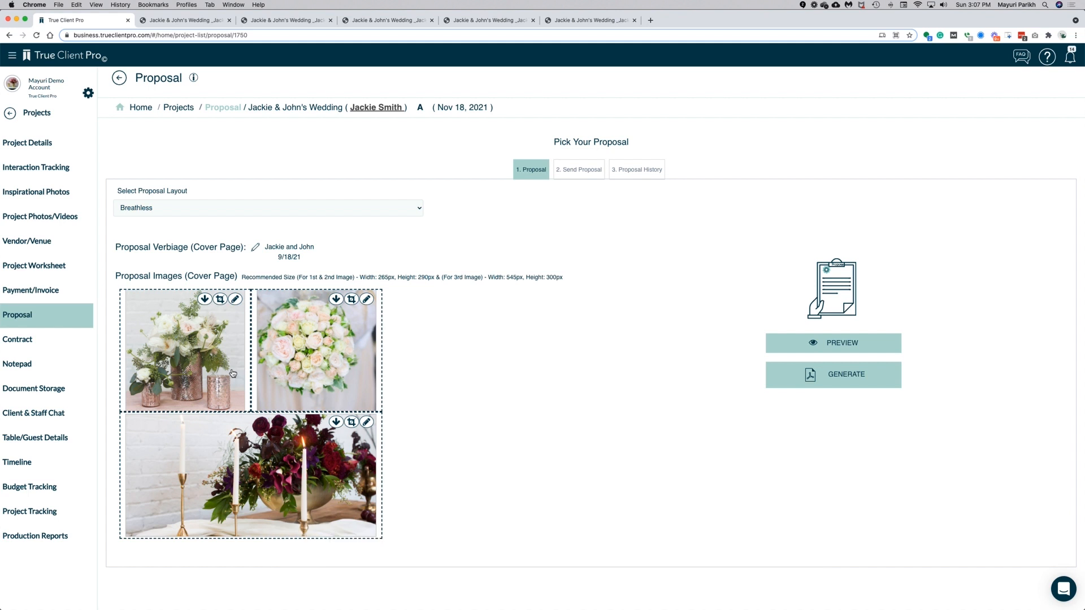
pyautogui.click(88, 94)
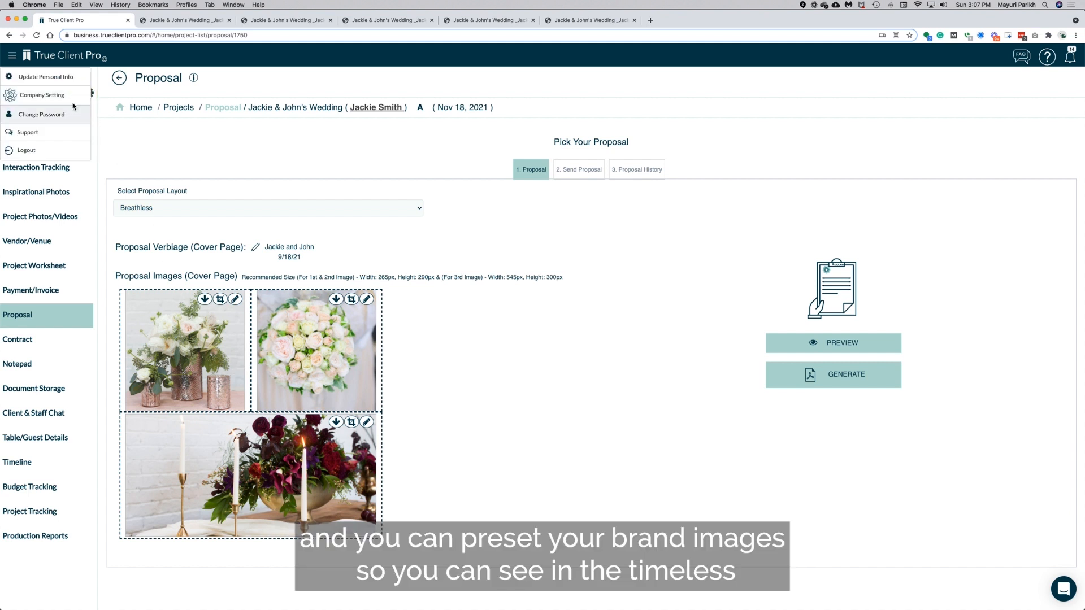
pyautogui.click(82, 97)
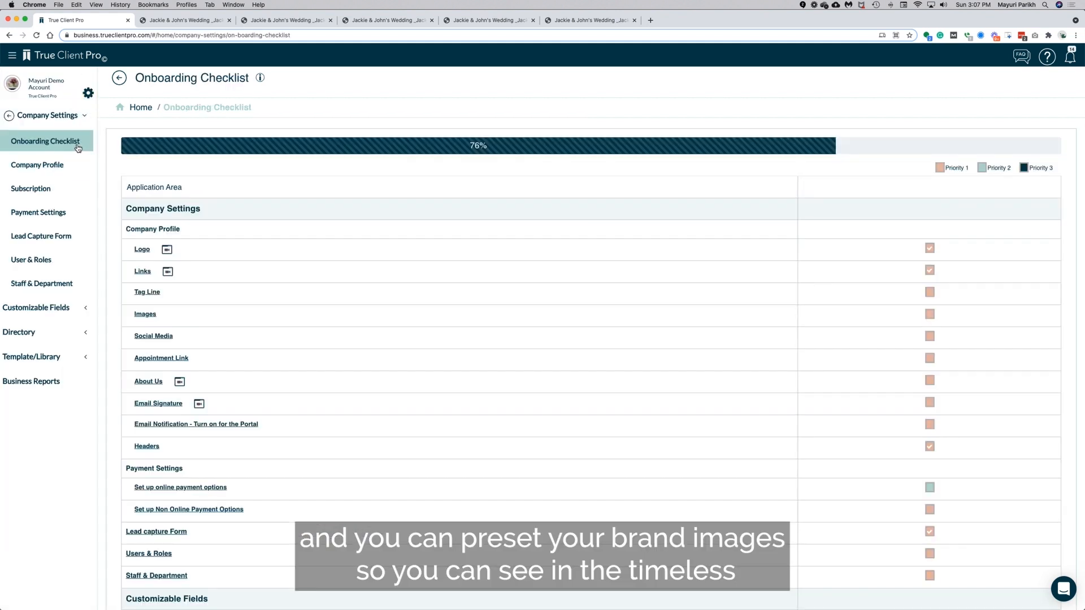
pyautogui.scroll(-7, 333, 346)
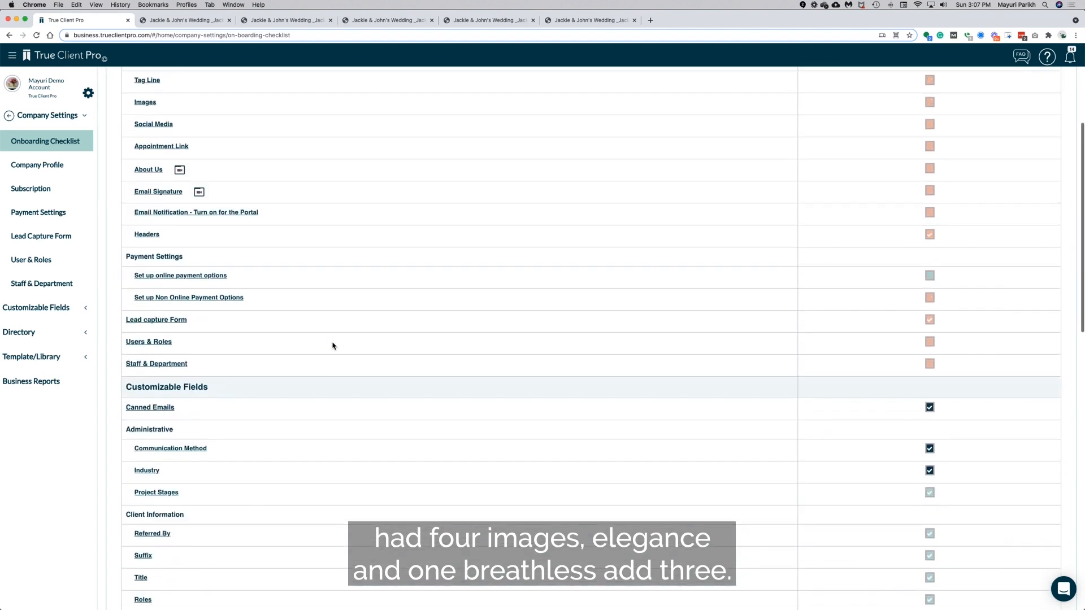
pyautogui.scroll(-7, 333, 346)
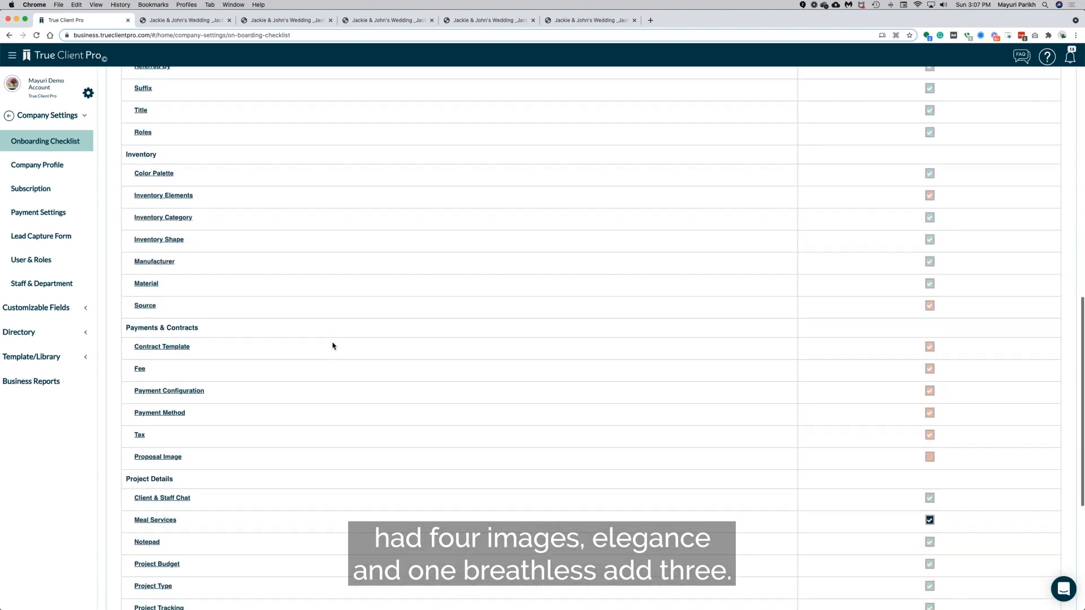
pyautogui.click(174, 396)
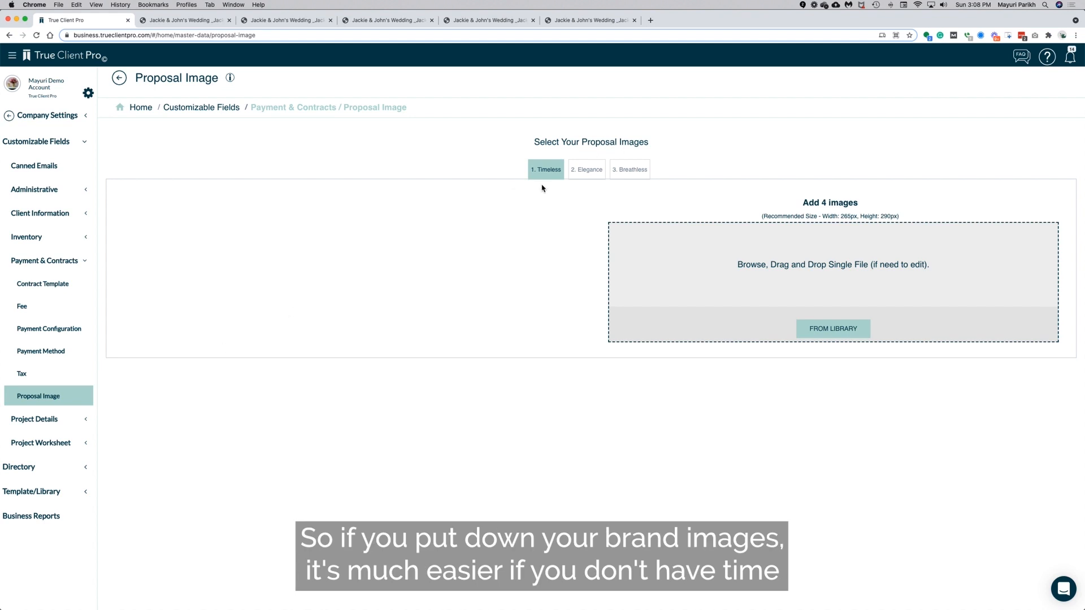
pyautogui.click(589, 170)
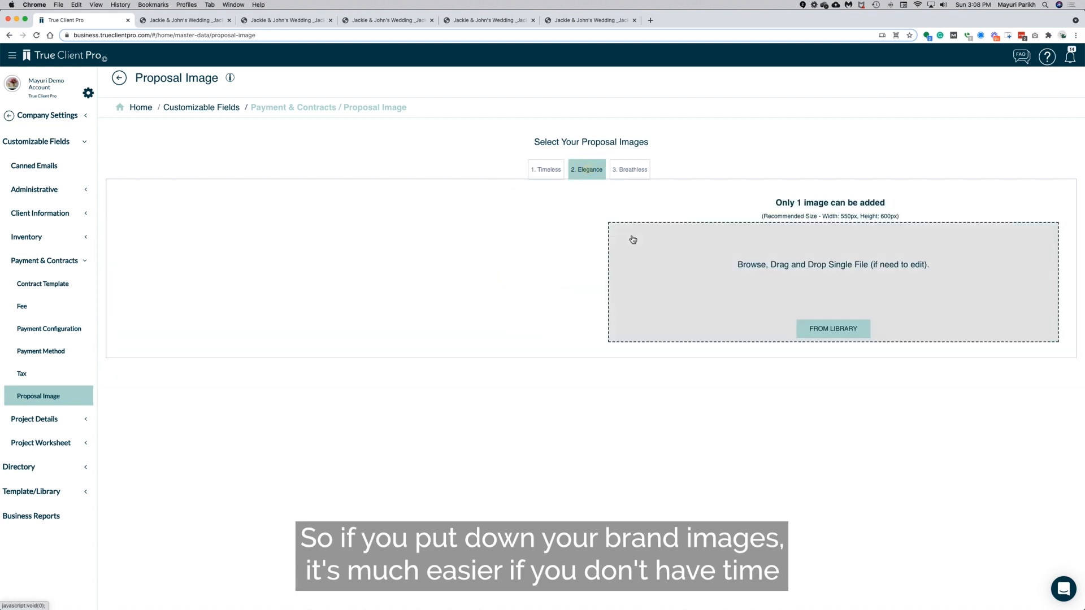
pyautogui.click(626, 169)
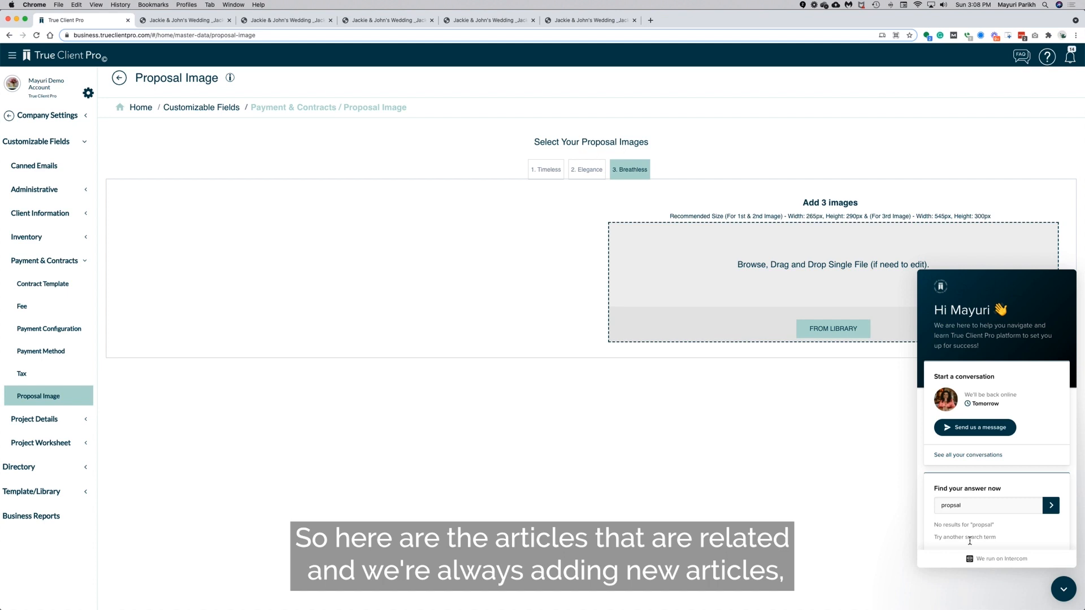
# Step: Correct the misspelled help search term to "proposal" and search the help articles for it
pyautogui.scroll(-1, 969, 541)
pyautogui.click(954, 492)
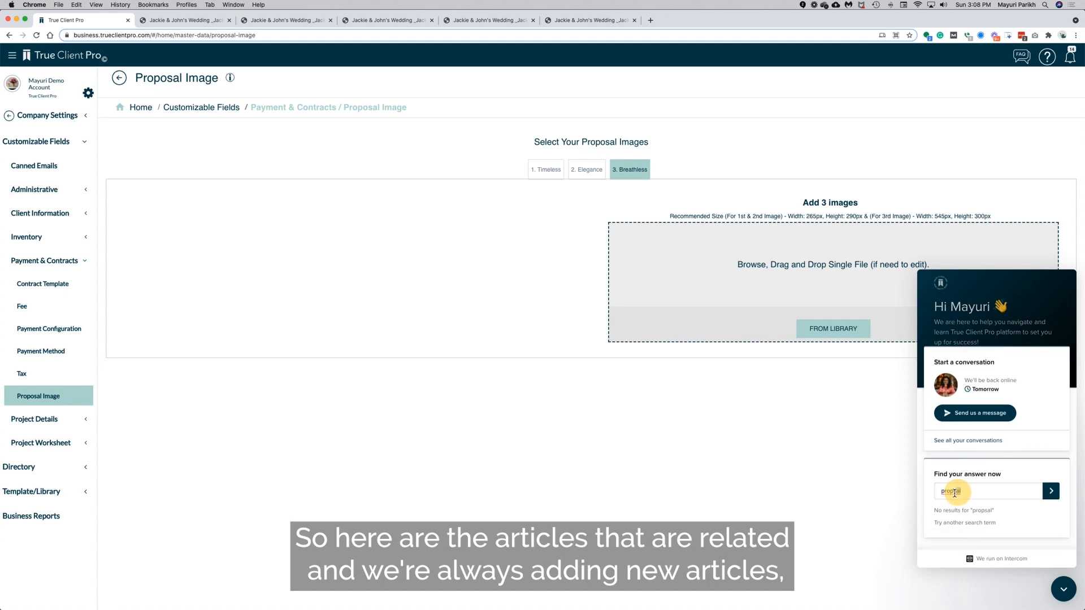
pyautogui.rightClick(954, 492)
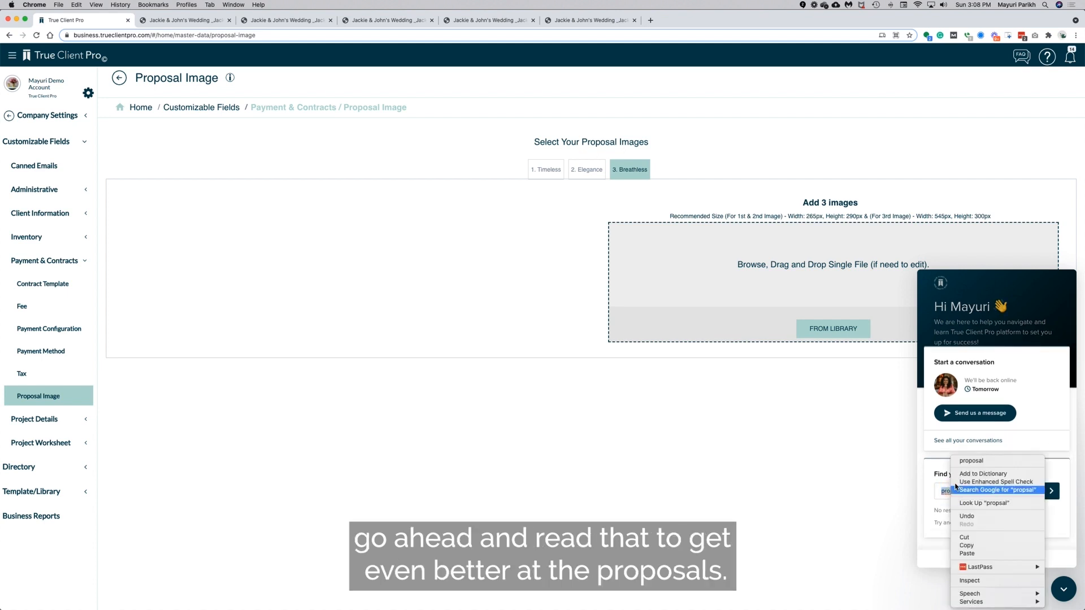
pyautogui.click(971, 461)
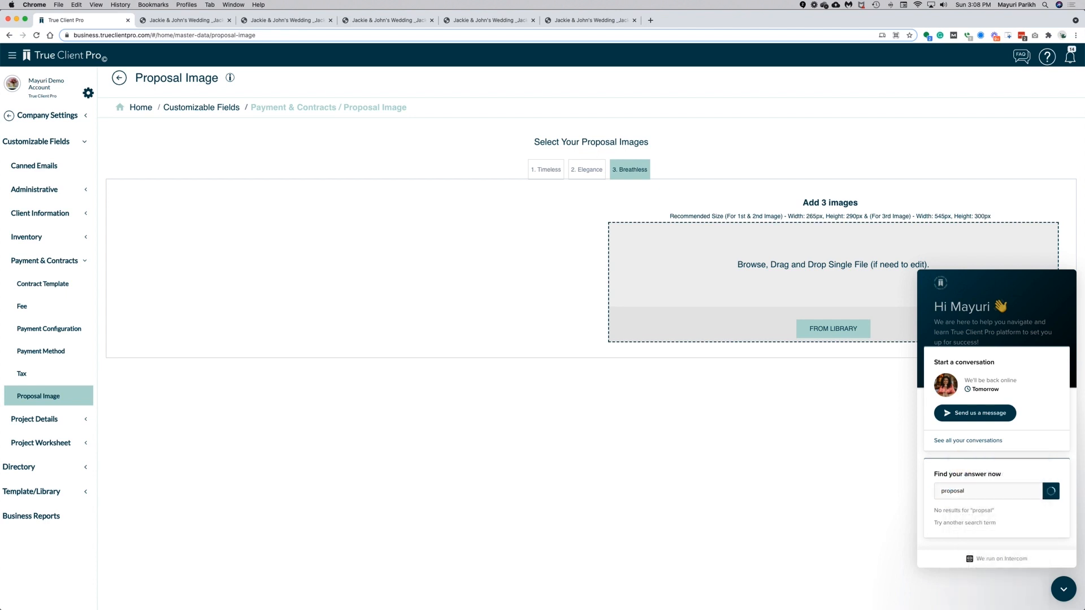